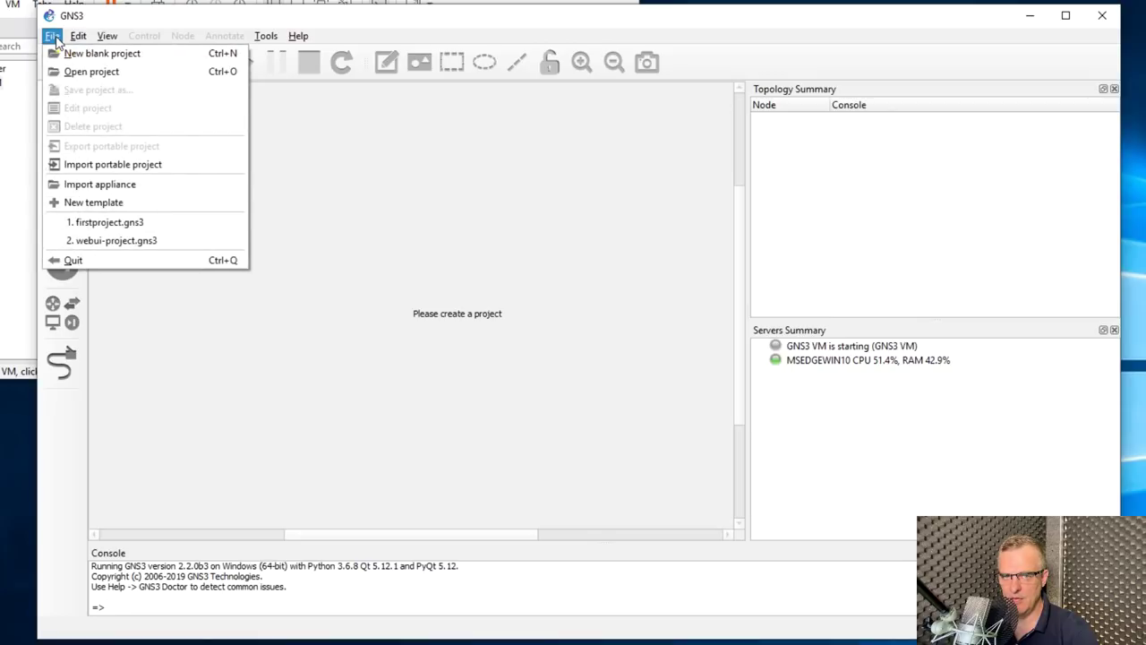
- Create a new blank project named iosv-lab
click(98, 54)
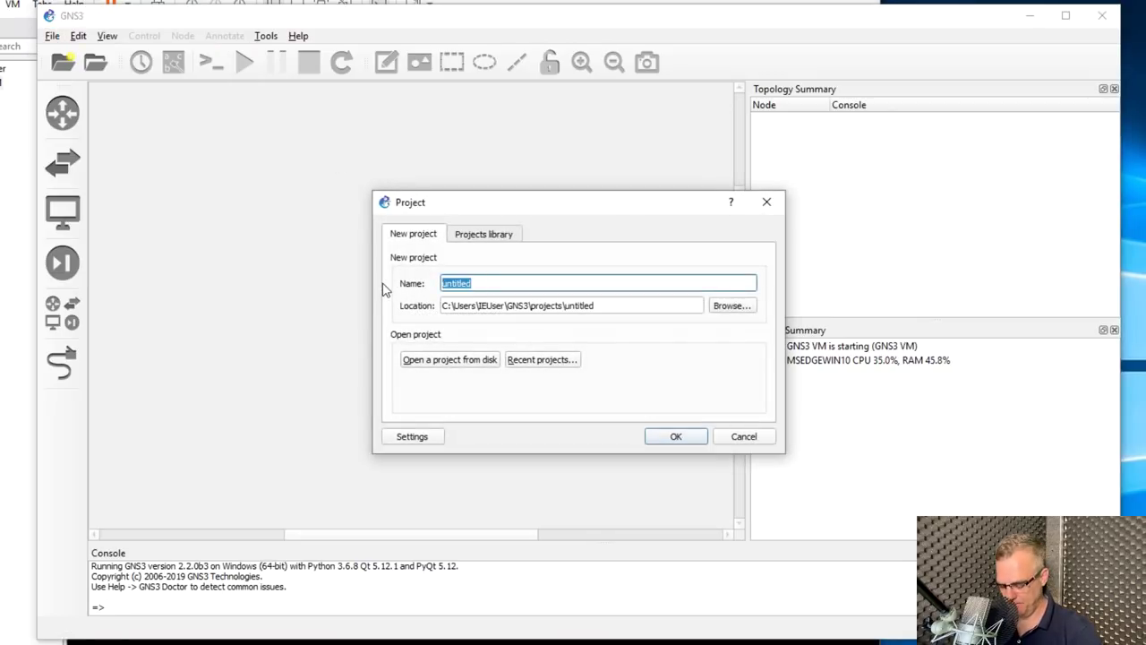
text(iosv-lab)
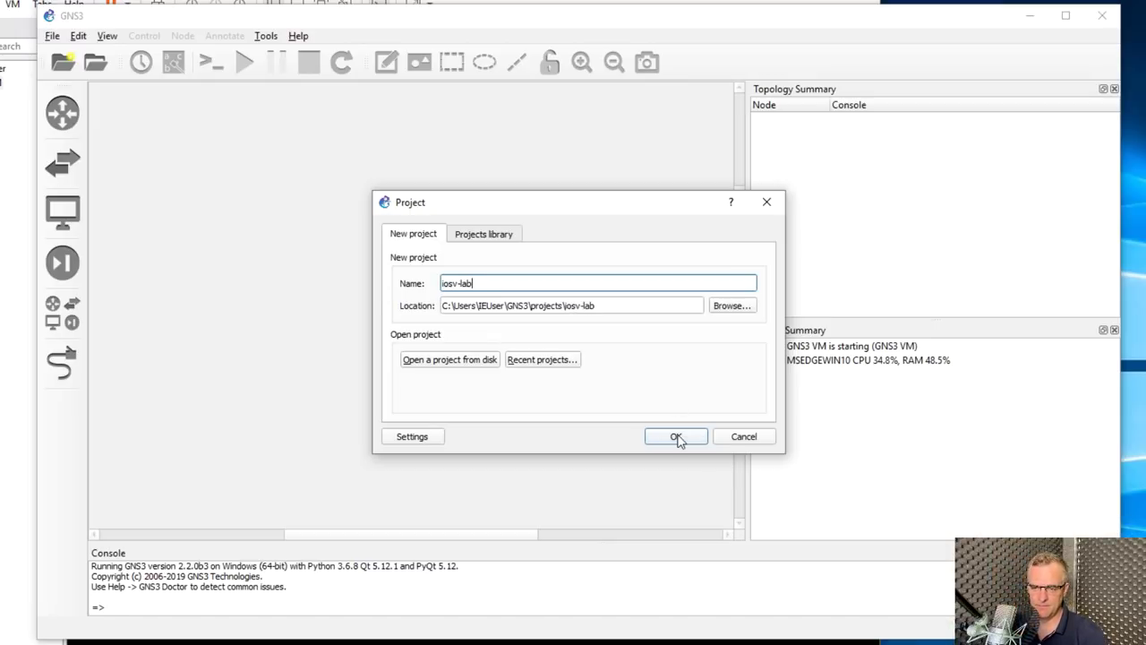
click(679, 437)
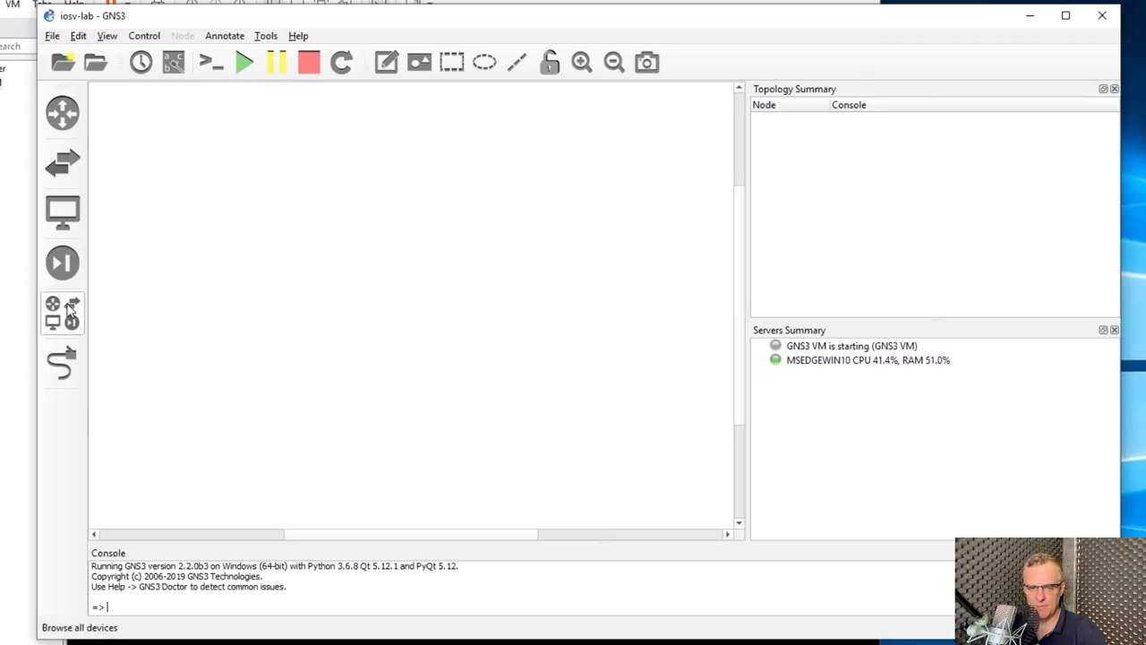
- Start a new router template from the GNS3 server's Cisco IOSv appliance, using the GNS3 VM and the qemu-system-x86_64 (v3.1.0) binary
click(59, 112)
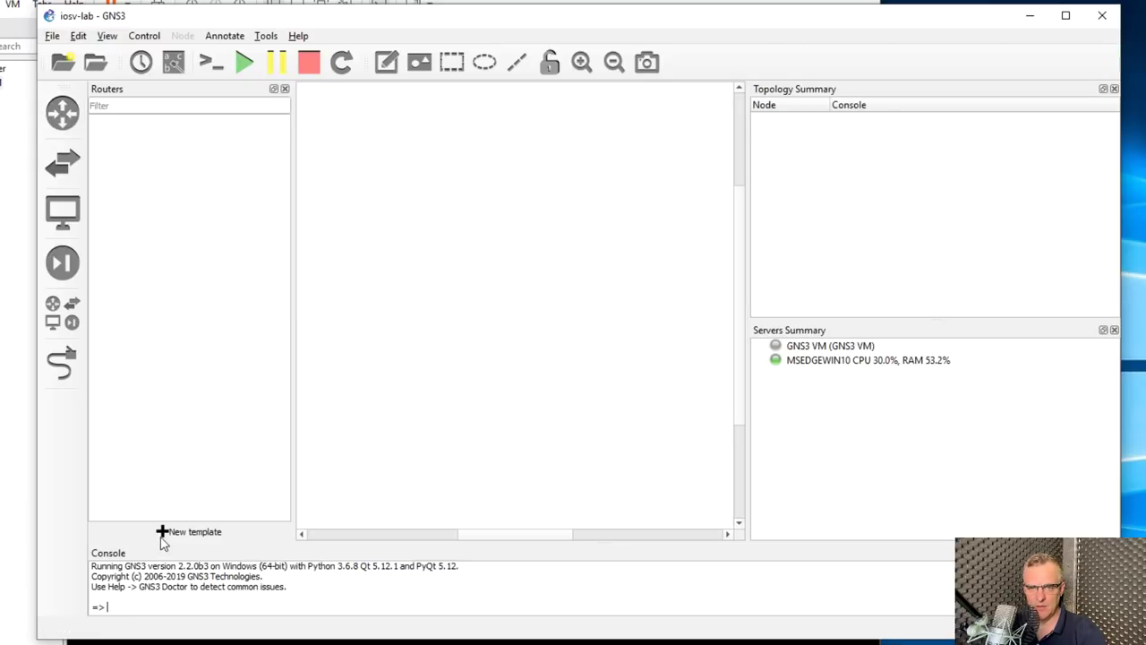
click(163, 535)
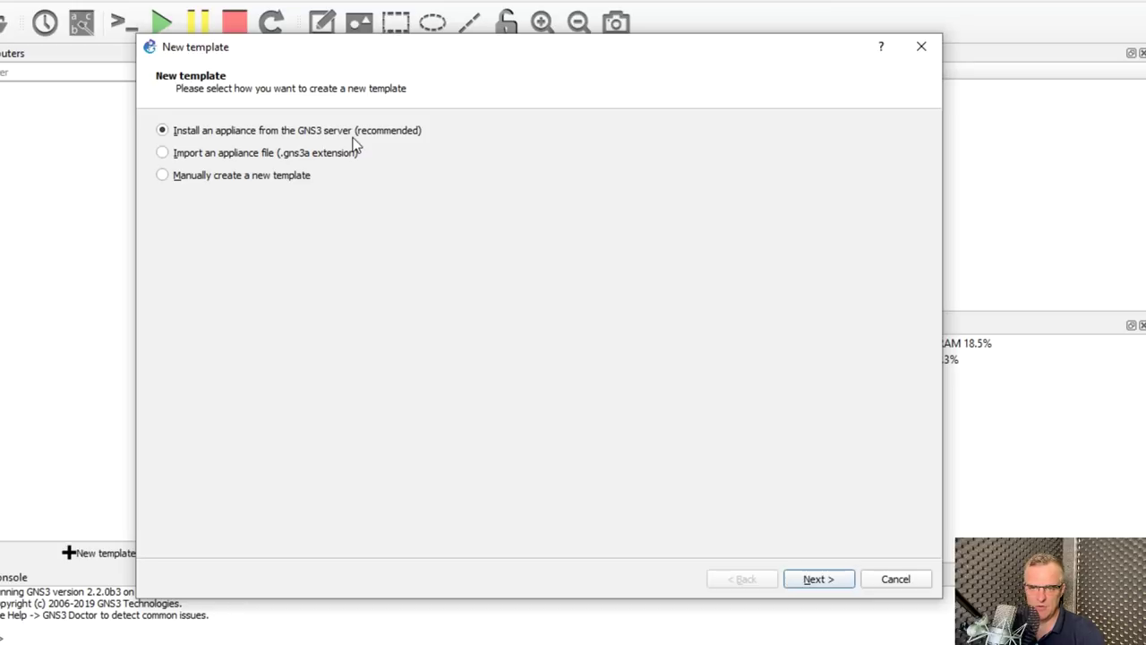
click(818, 580)
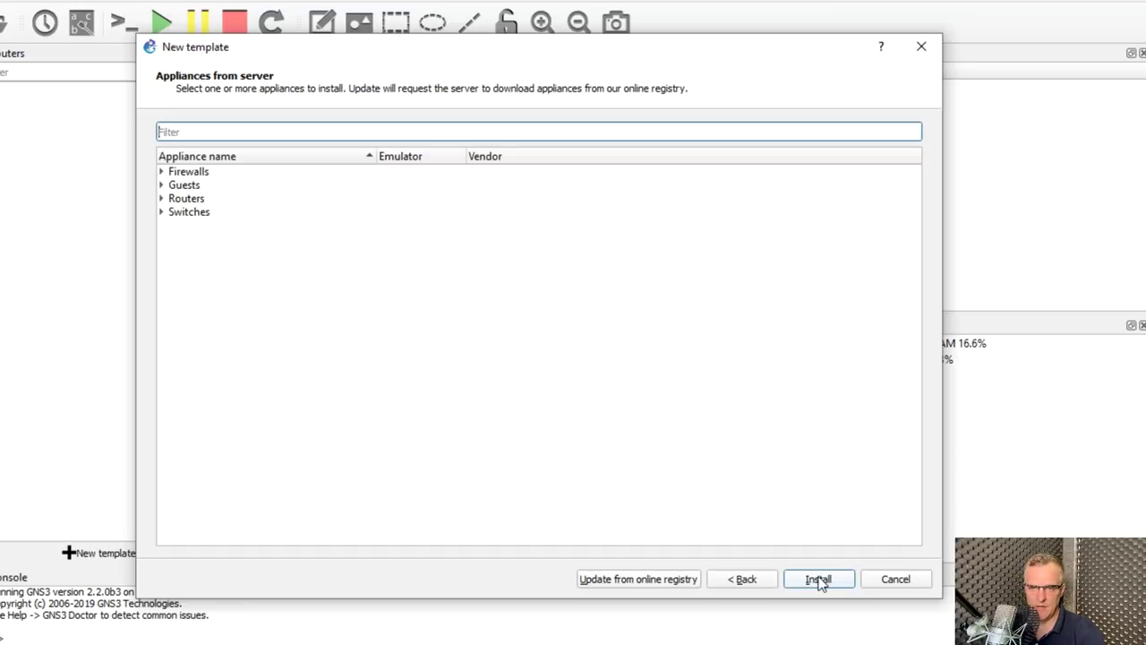
click(161, 198)
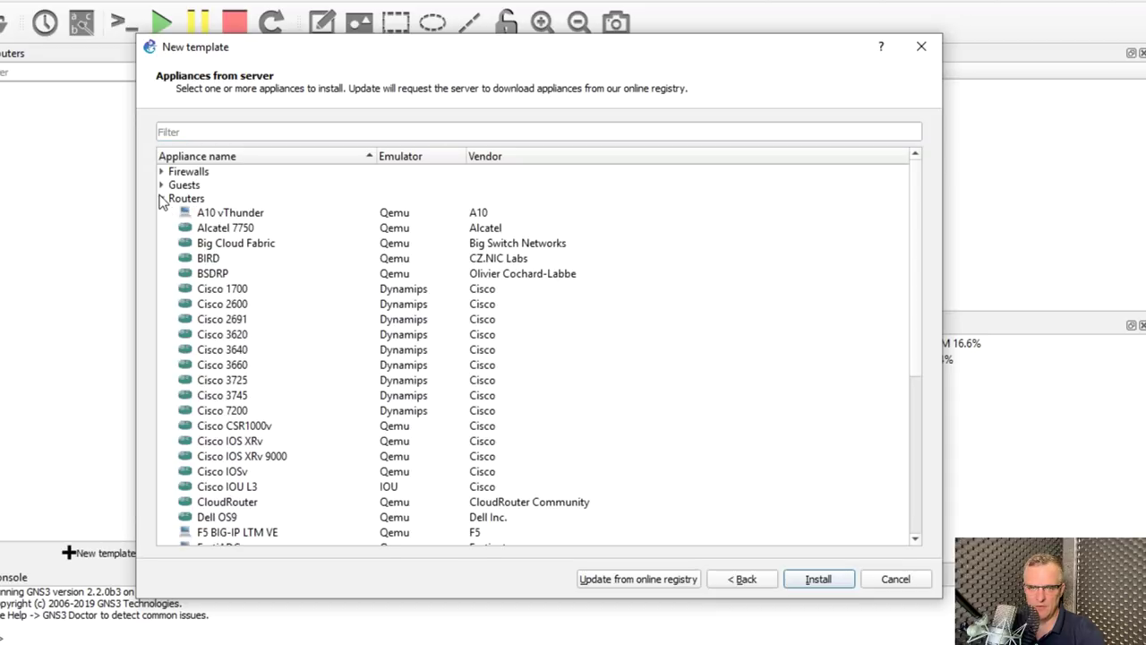
drag(394, 46, 292, 40)
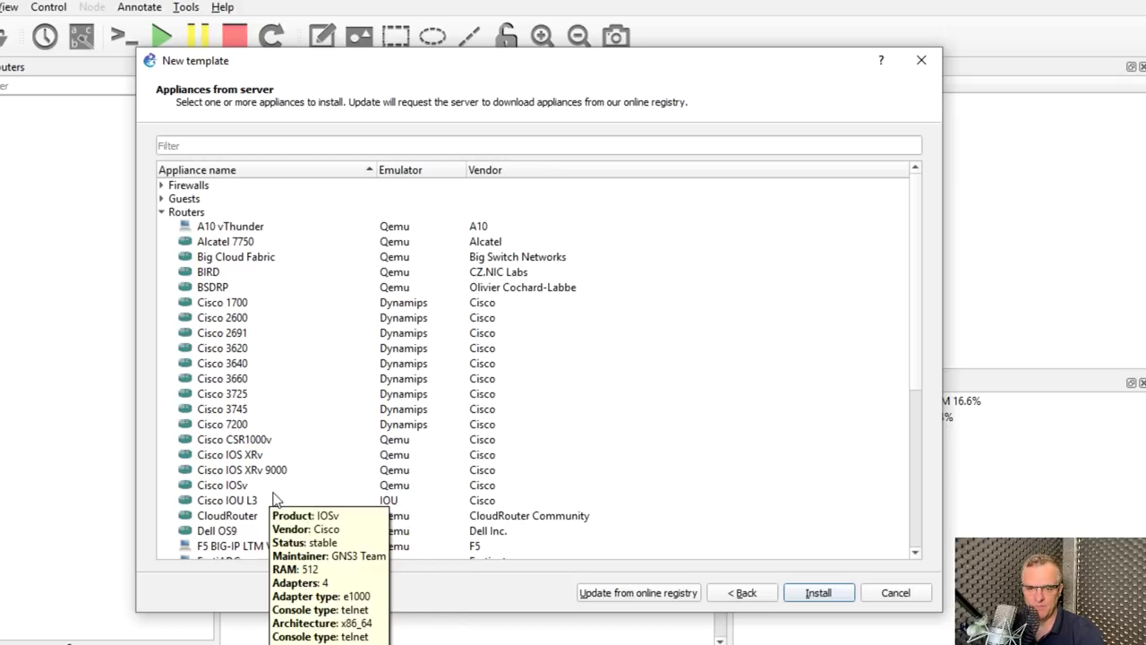
click(226, 486)
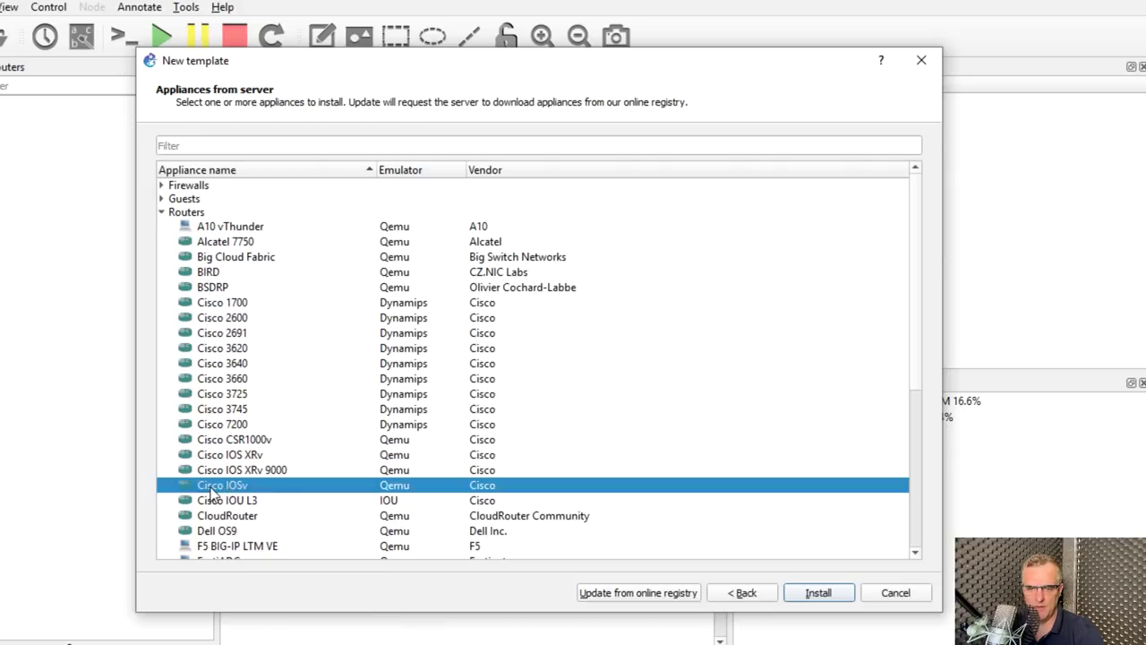
mouse_move(266, 495)
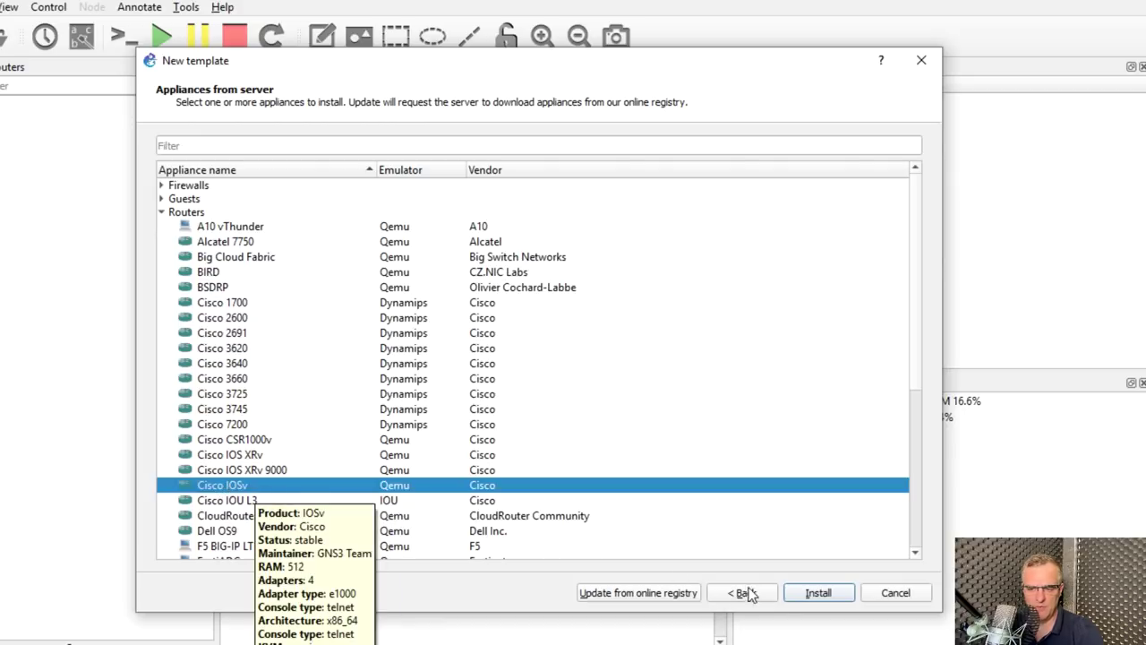
click(819, 592)
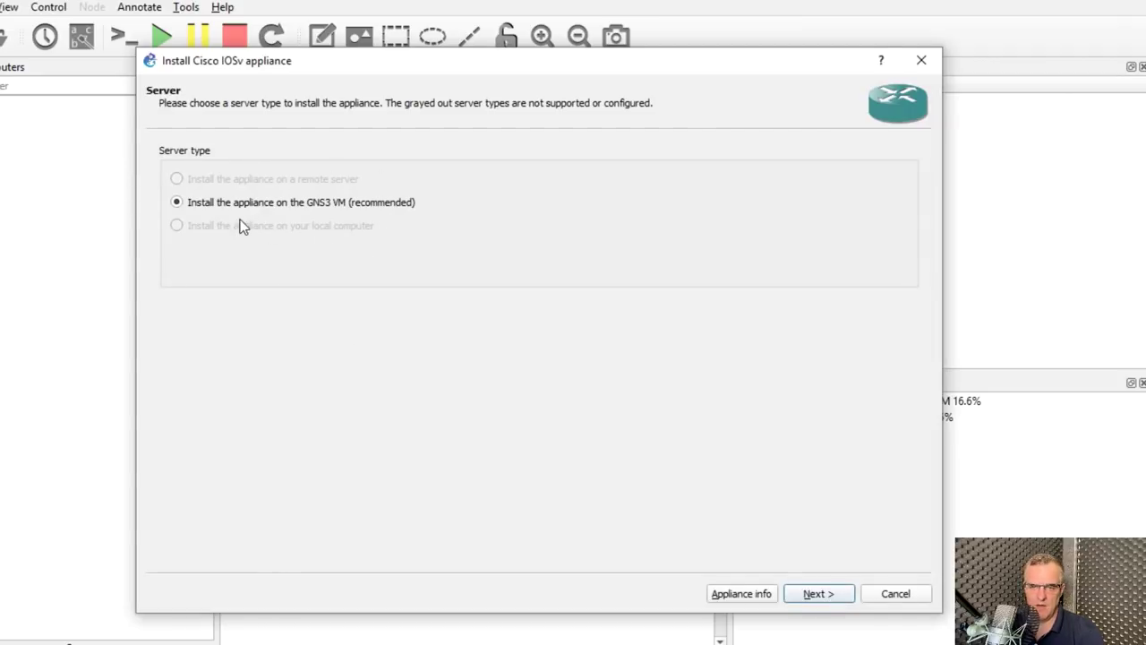
click(803, 594)
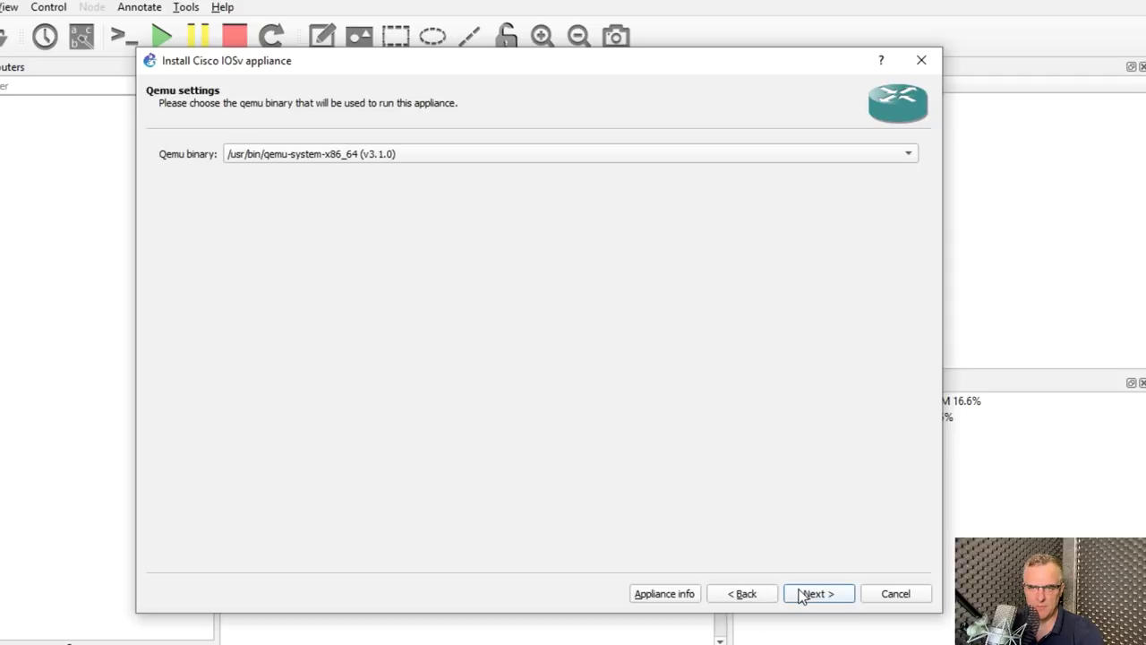
click(817, 593)
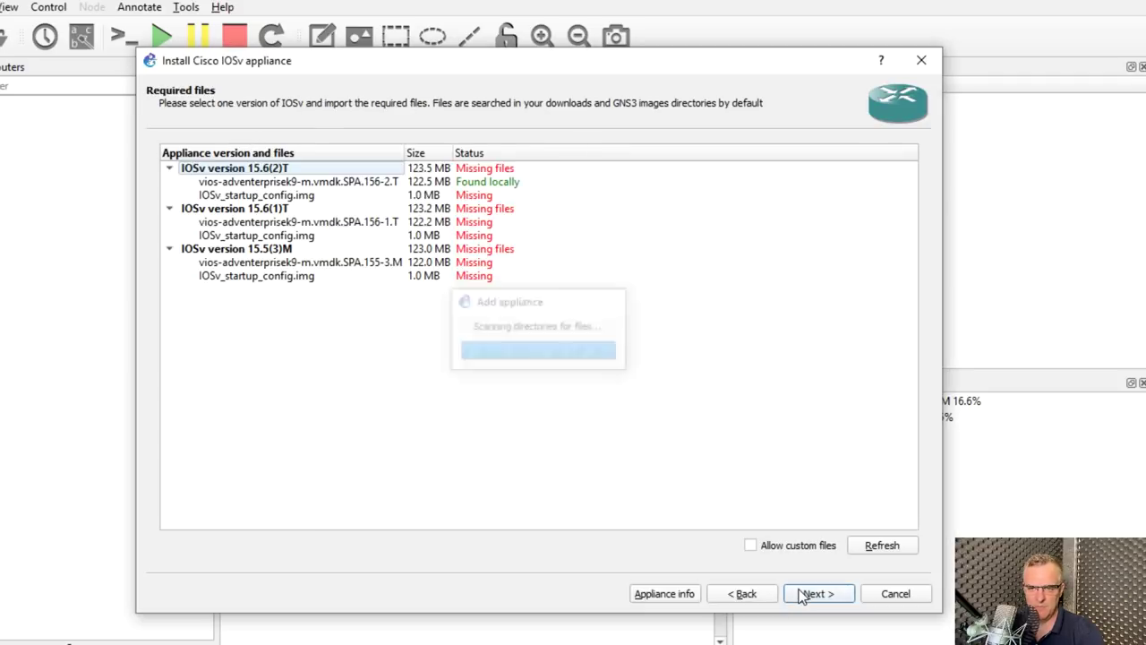
- Compare the vios-adventerprisek9-m.vmdk.SPA.156-2.T entry with the image file in the Downloads folder and return to the appliance installer
click(218, 183)
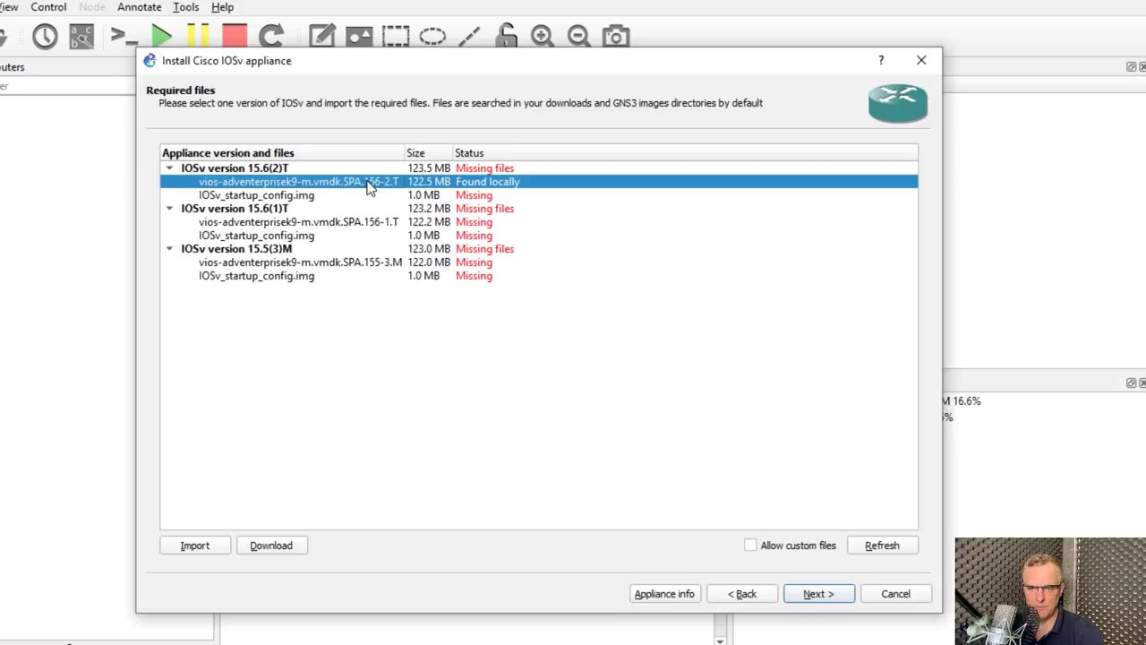
key(alt+Tab)
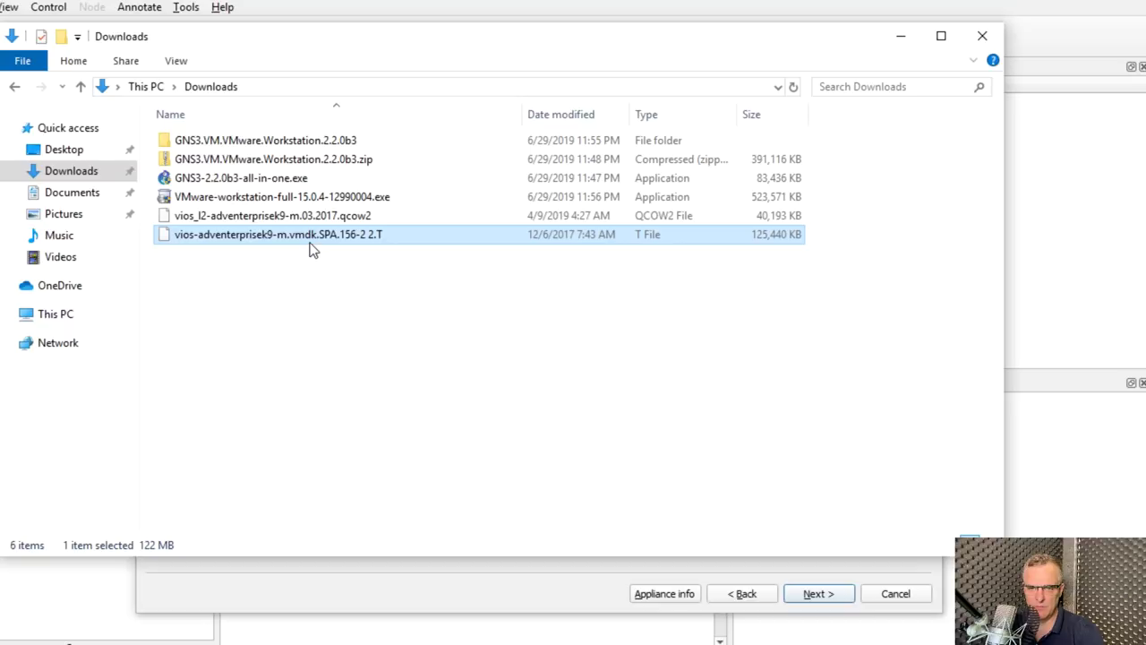
drag(303, 43, 444, 121)
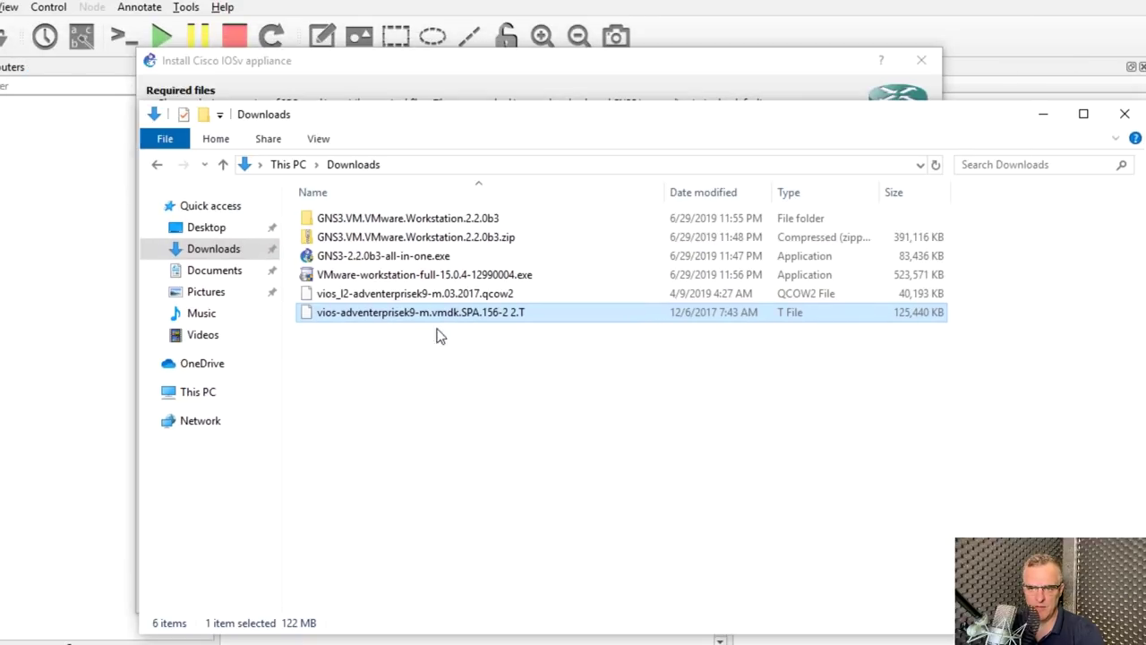
click(414, 3)
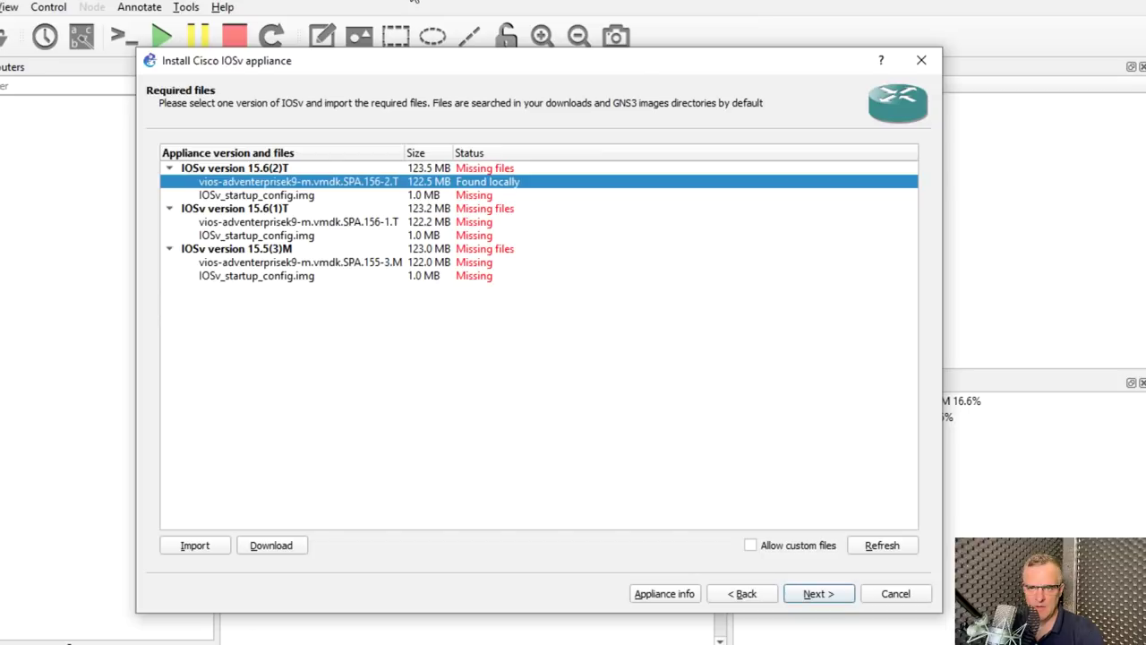
- Download IOSv_startup_config.img for IOSv version 15.6(2)T from SourceForge, declining the privacy consent, and refresh the required files
click(271, 196)
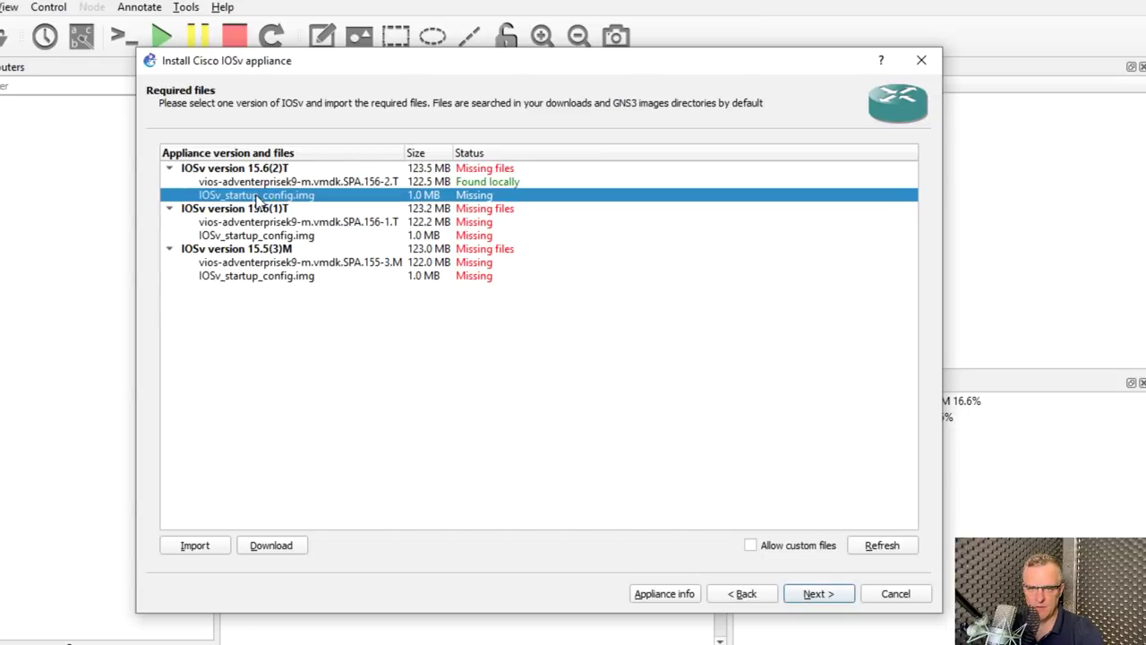
click(272, 544)
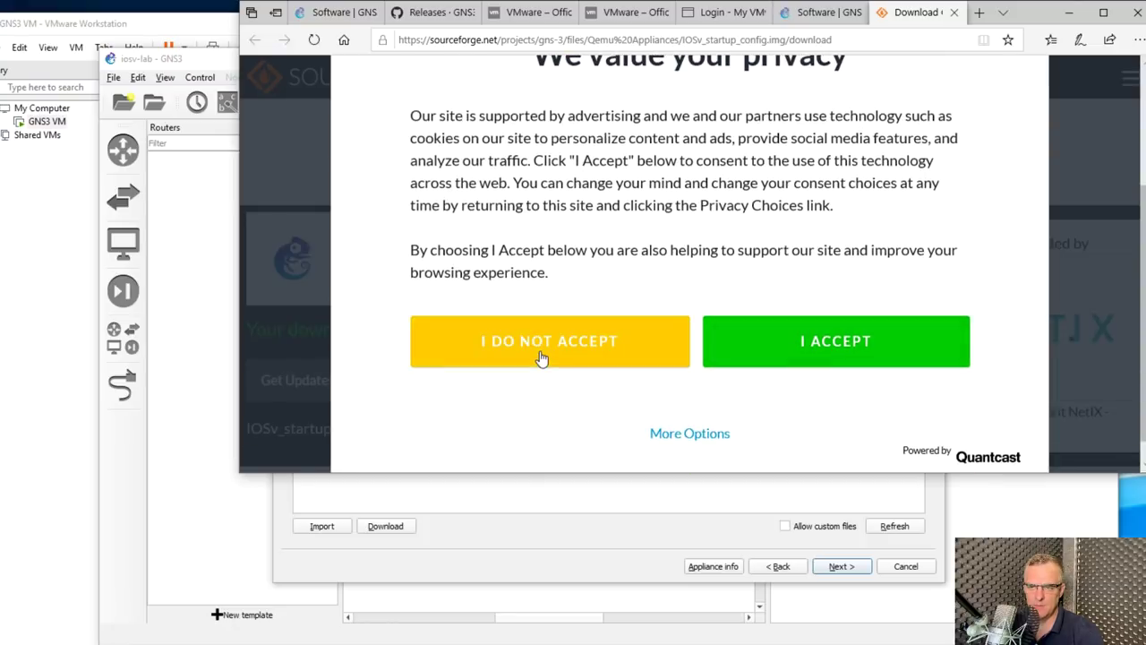
click(541, 356)
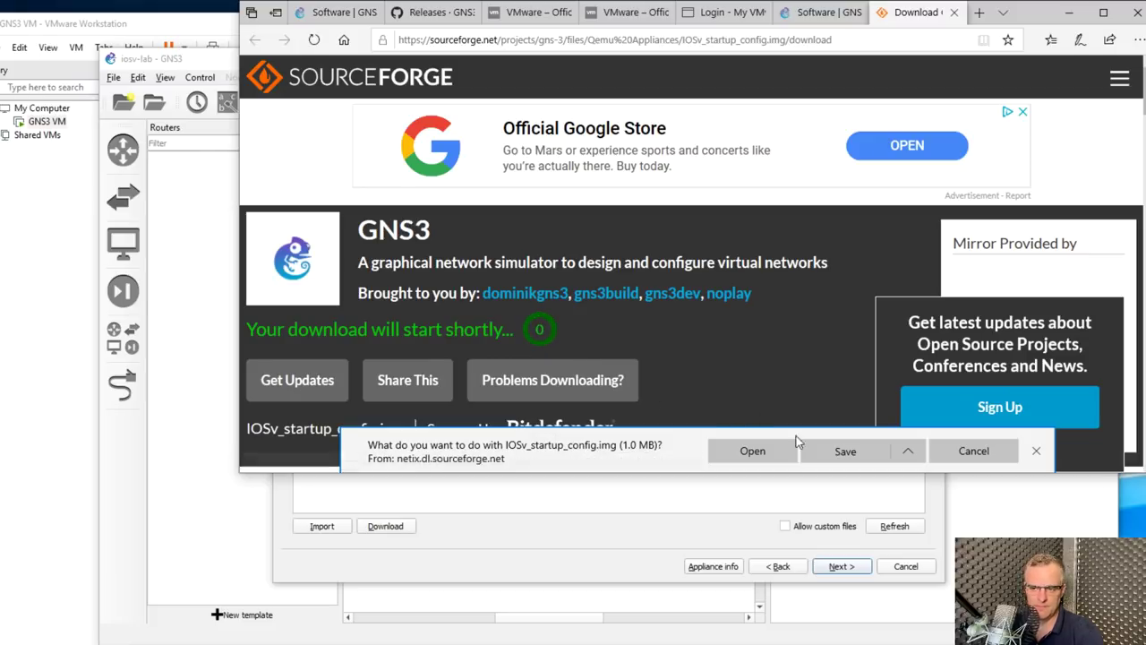
click(844, 450)
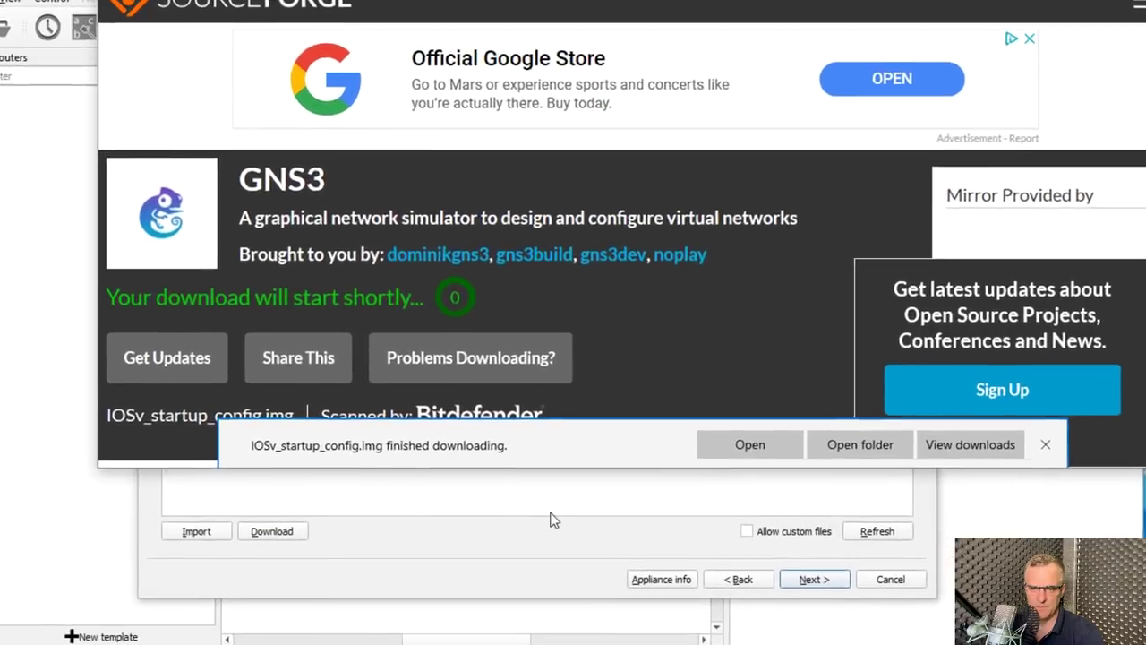
click(621, 516)
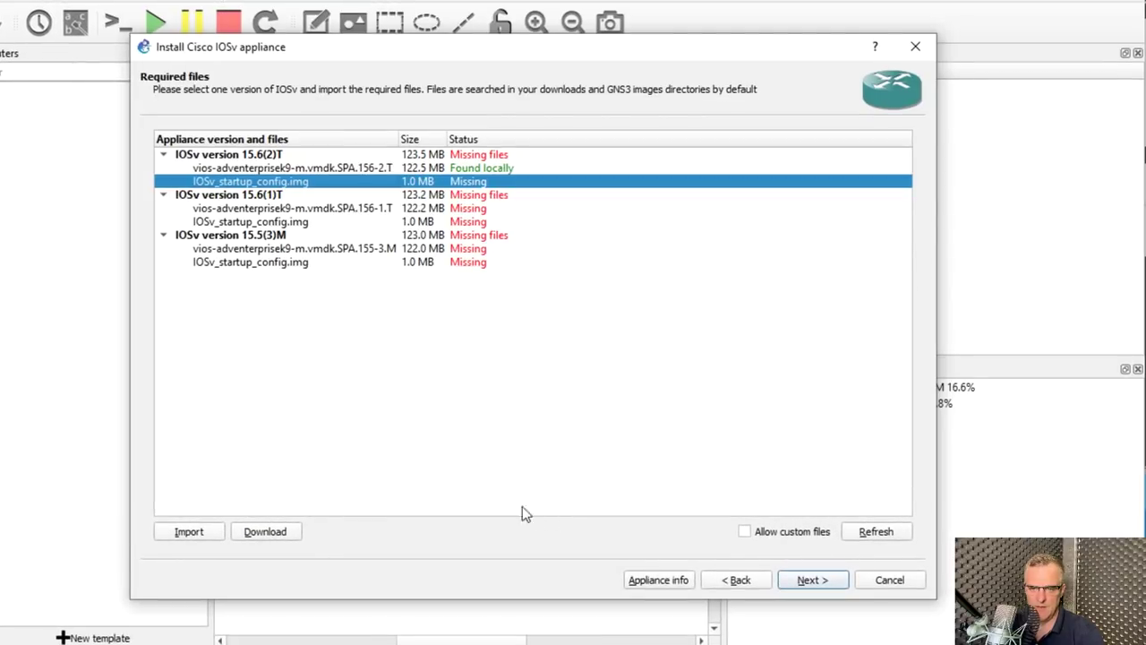
click(864, 532)
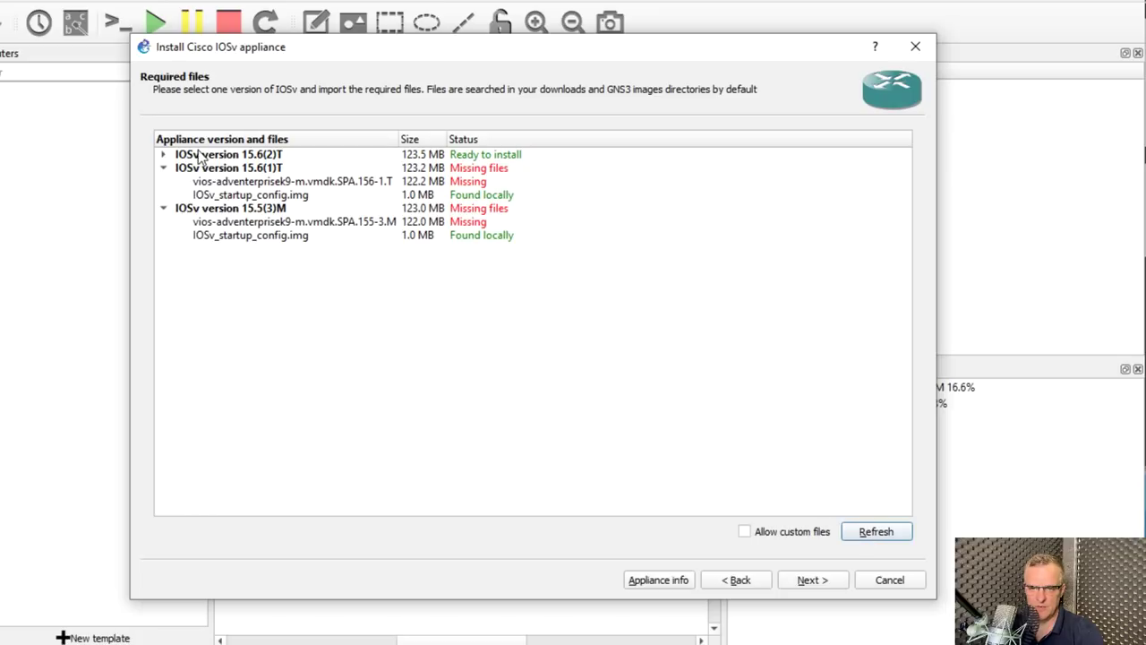
- Install Cisco IOSv version 15.6(2)T from the required files list and finish the appliance wizard
click(163, 156)
click(288, 157)
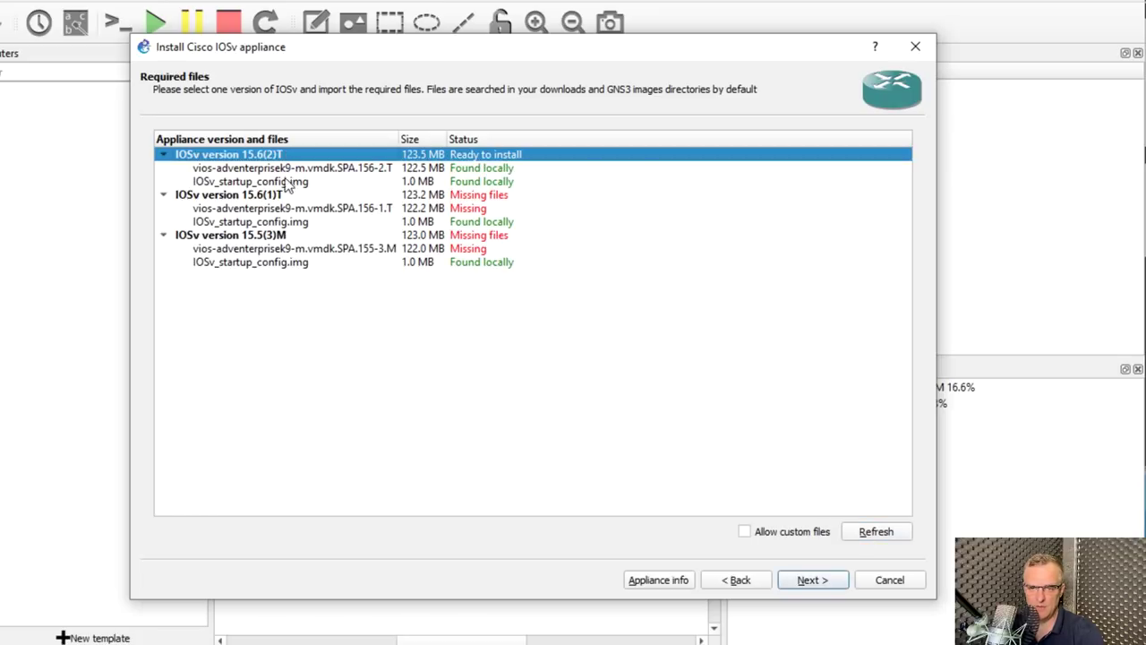
click(279, 168)
click(266, 181)
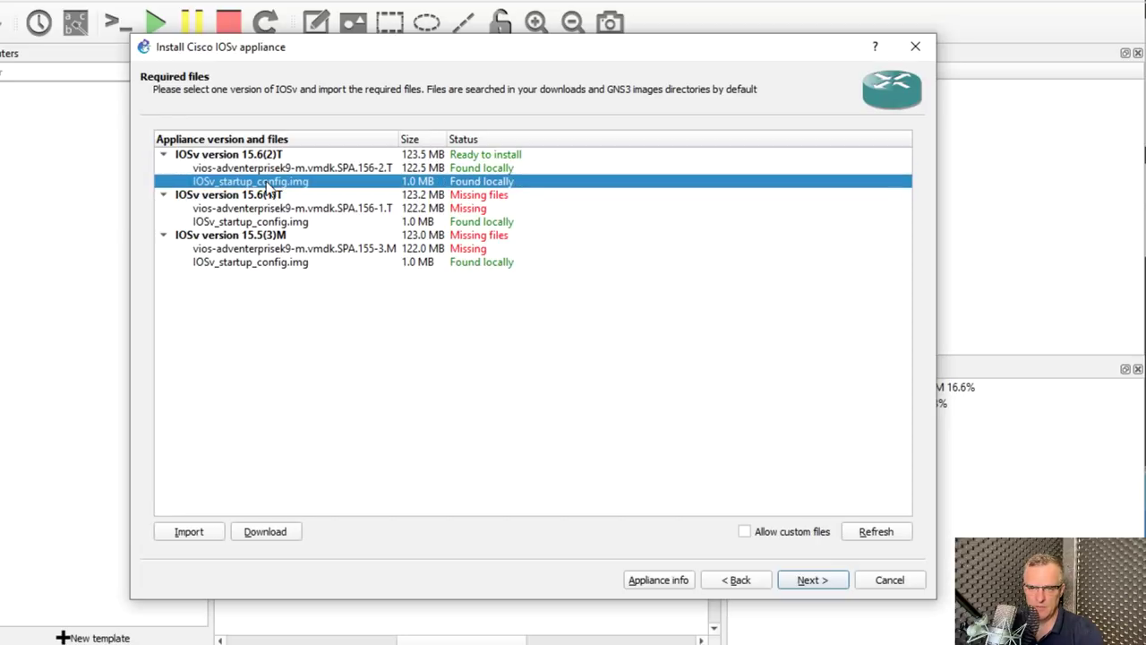
click(799, 579)
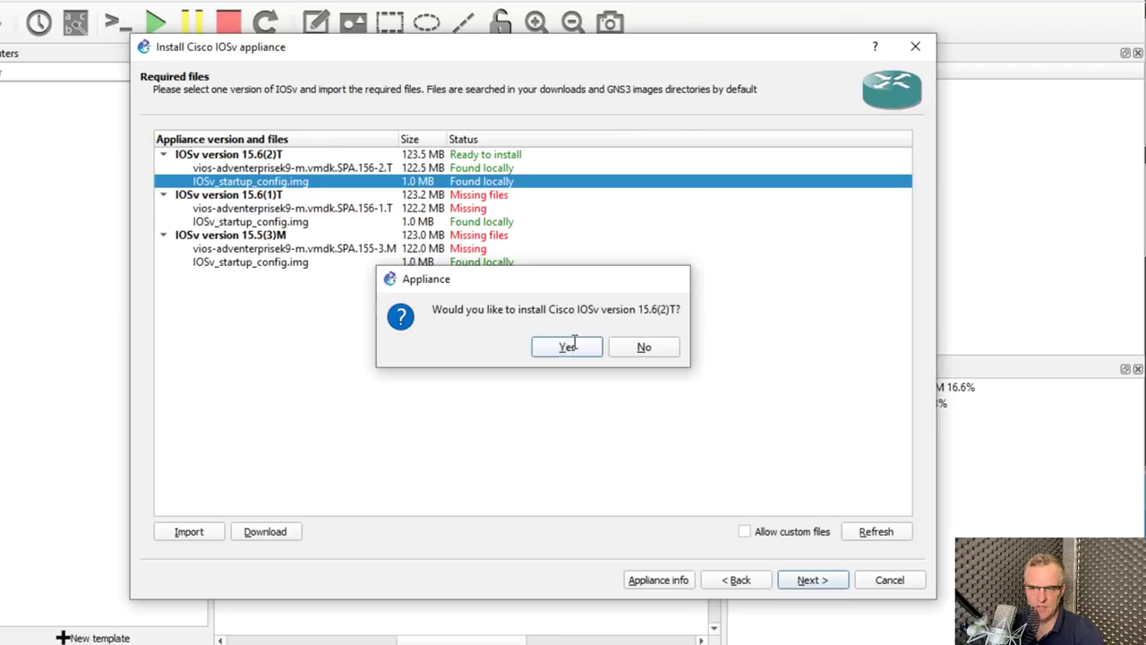
click(573, 344)
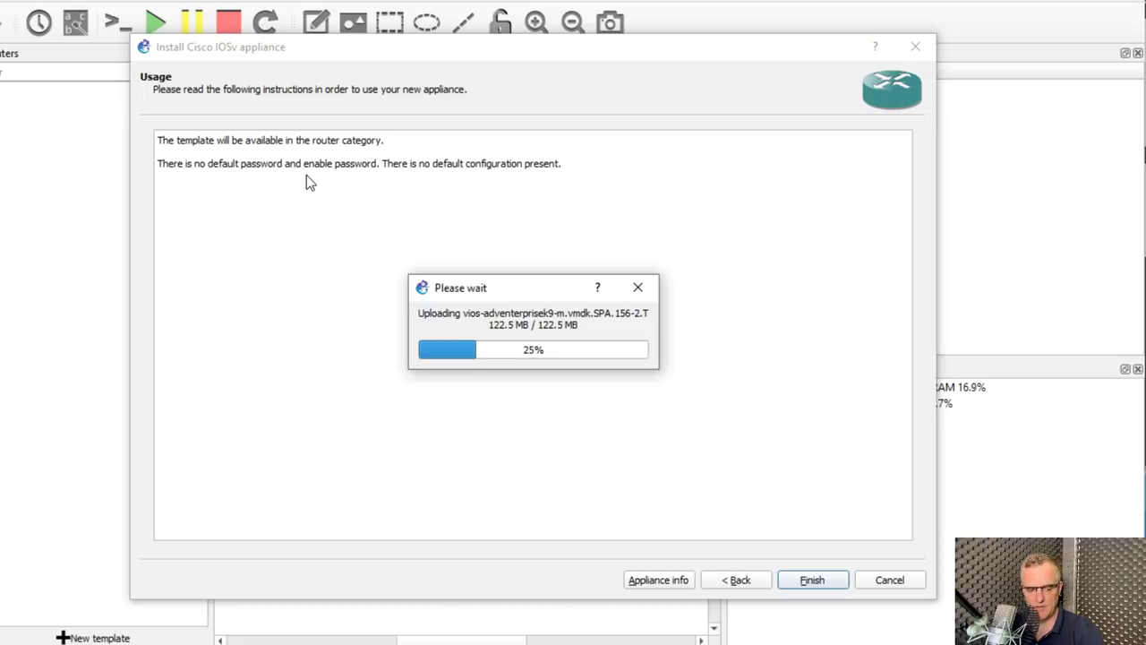
click(803, 574)
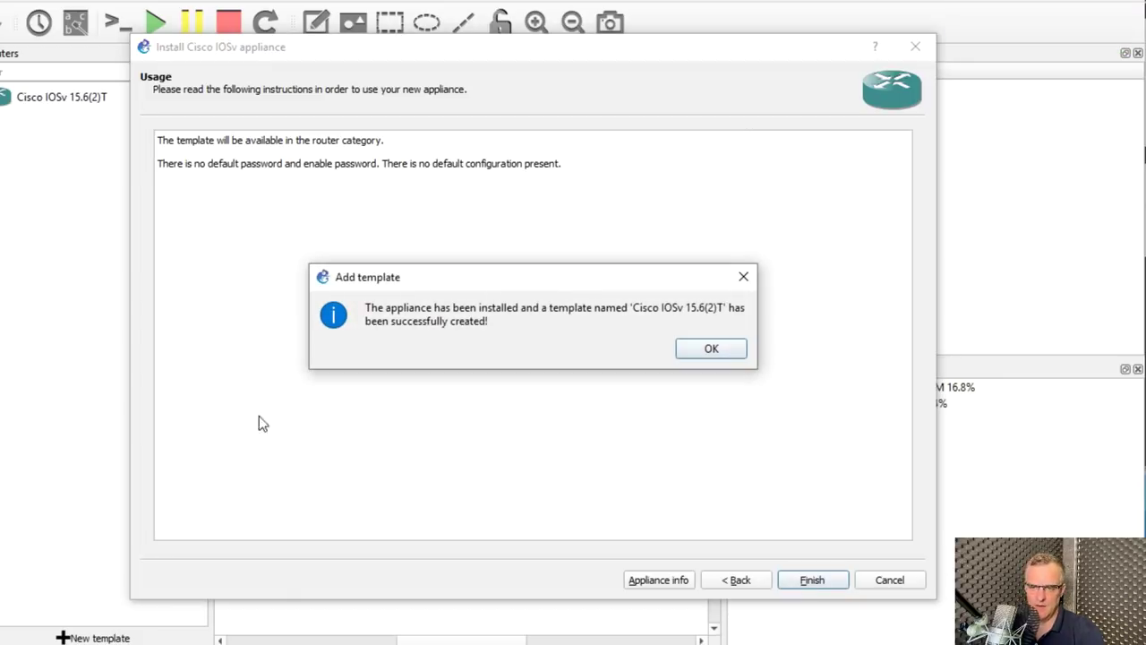
click(708, 352)
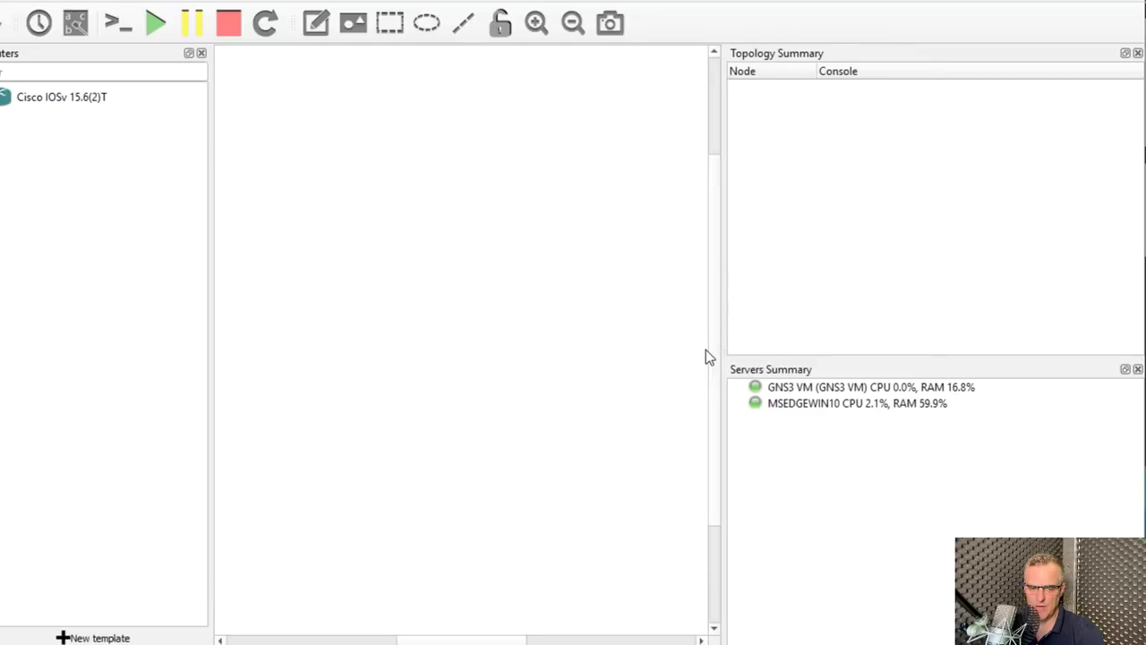
- Try to add a Cisco IOSv 15.6(2)T router to the workspace
click(41, 99)
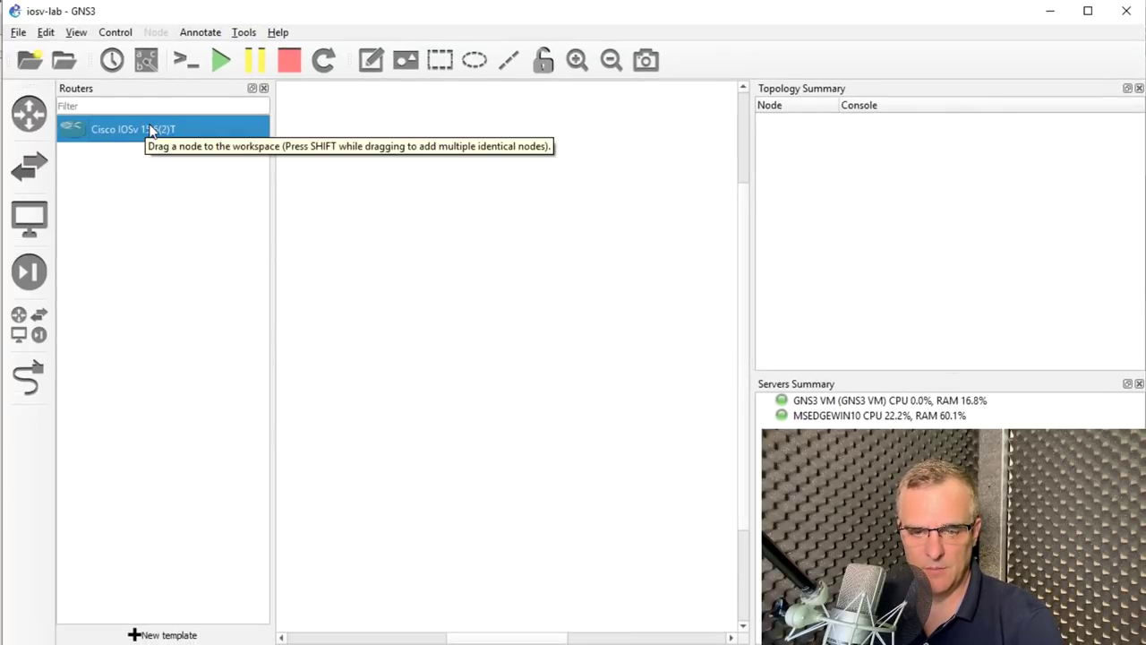
drag(113, 126, 390, 200)
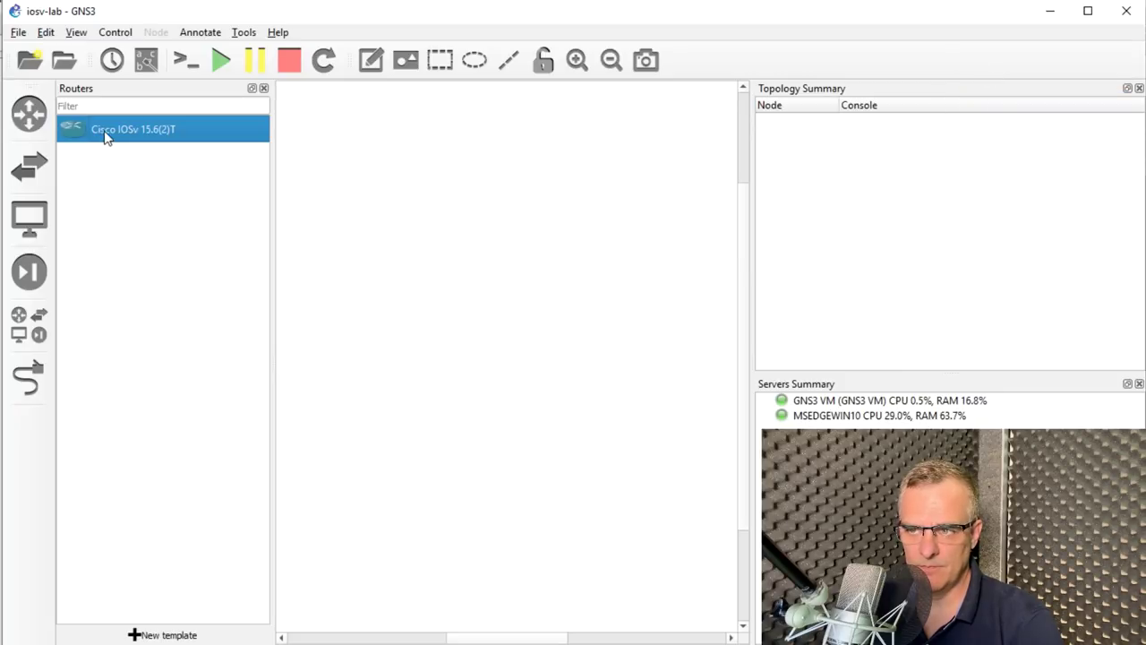
drag(106, 135, 411, 199)
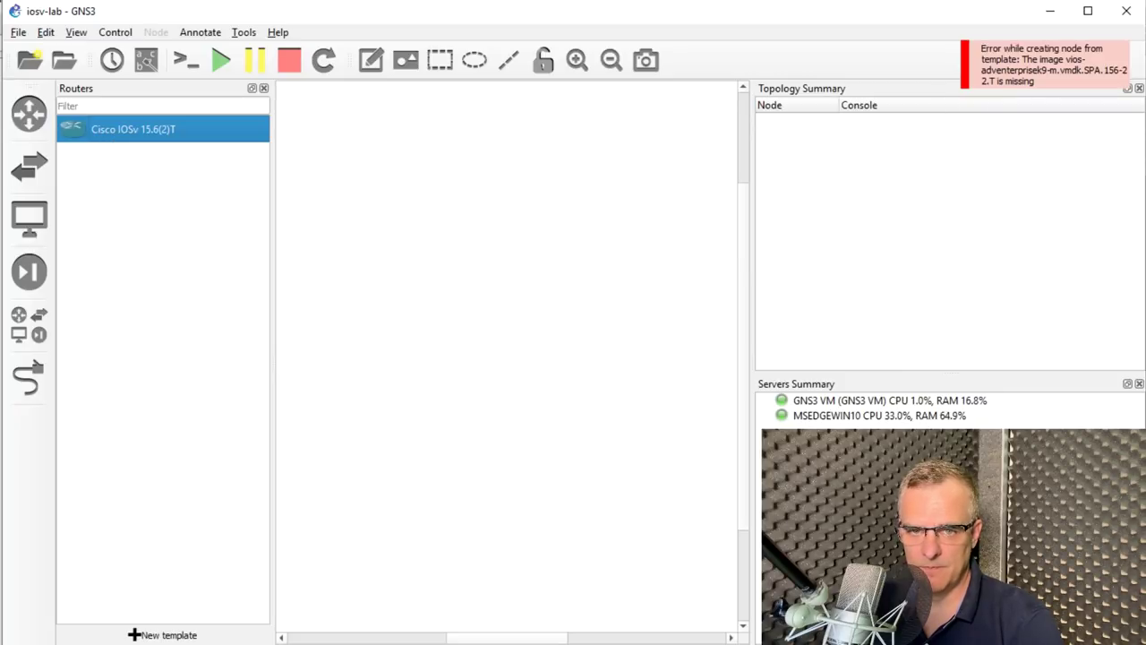
click(1045, 59)
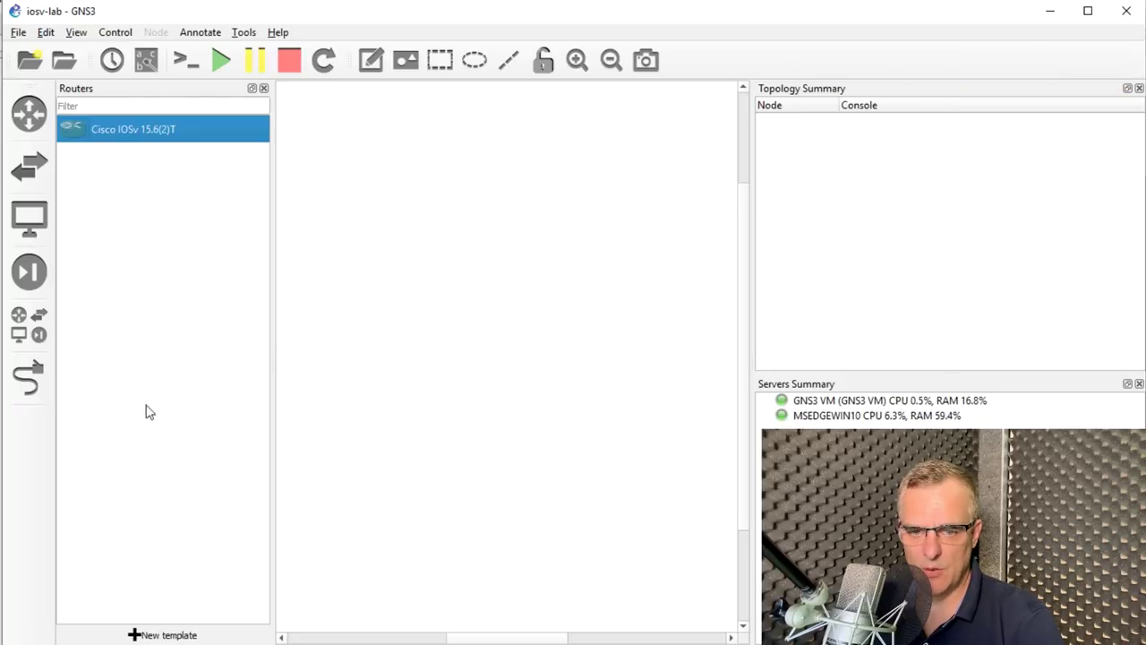
- Delete the Cisco IOSv 15.6(2)T template from the router devices
right_click(171, 130)
click(217, 174)
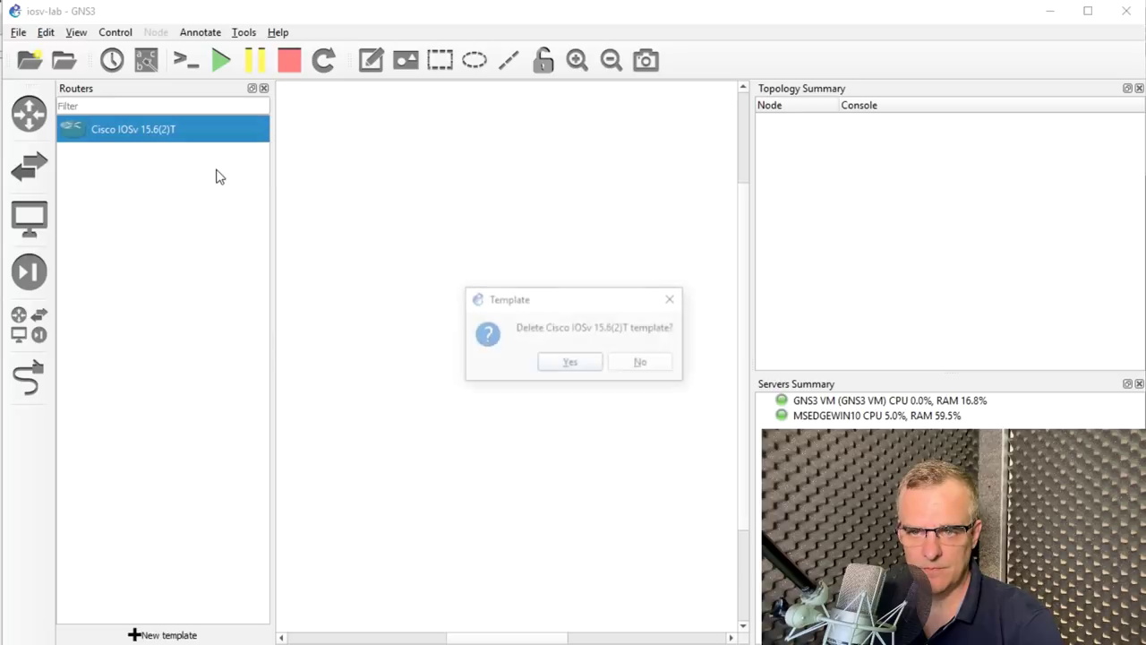
click(569, 363)
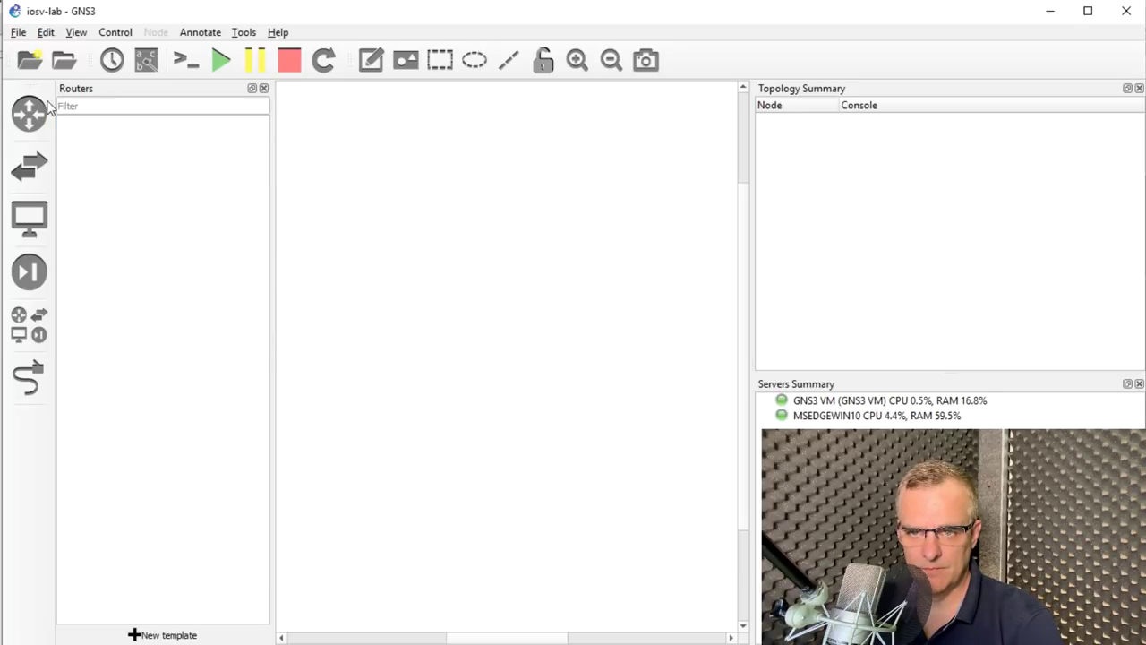
- Create a new template from the Cisco IOSv router appliance on the GNS3 server, targeting the GNS3 VM, up to the required files
click(163, 635)
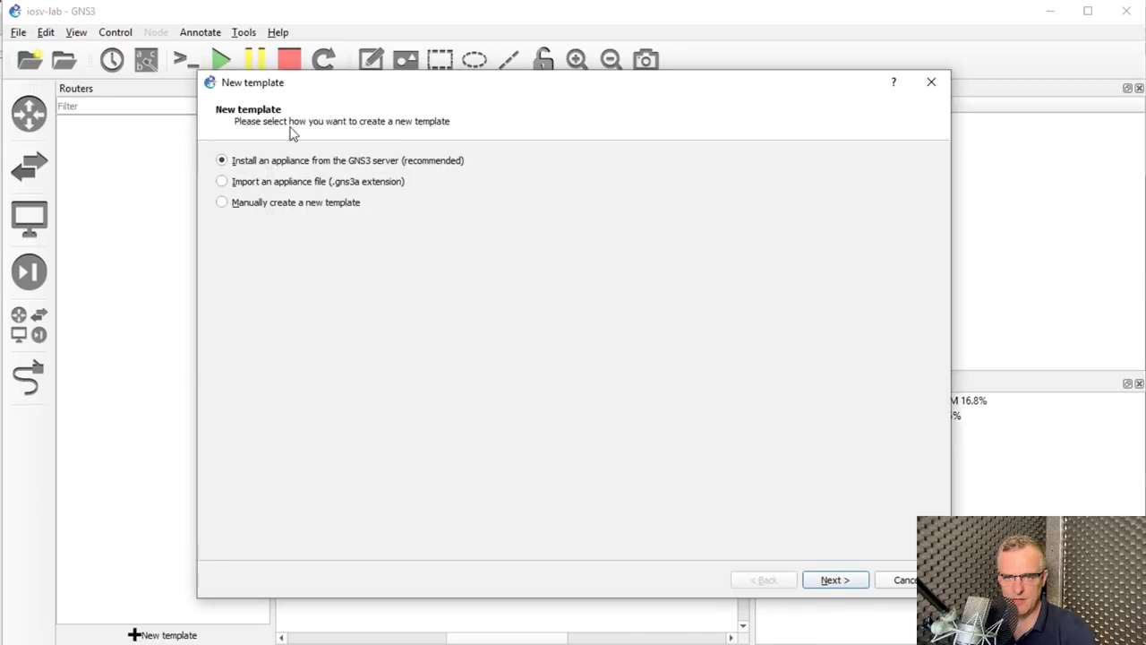
click(833, 579)
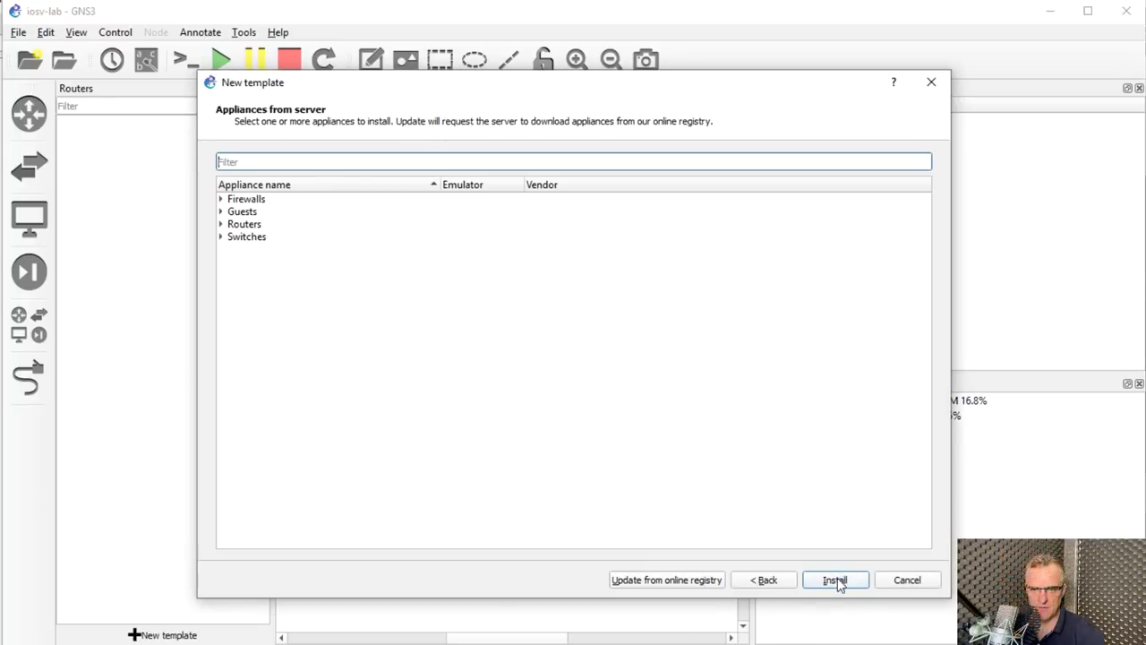
click(221, 224)
click(279, 479)
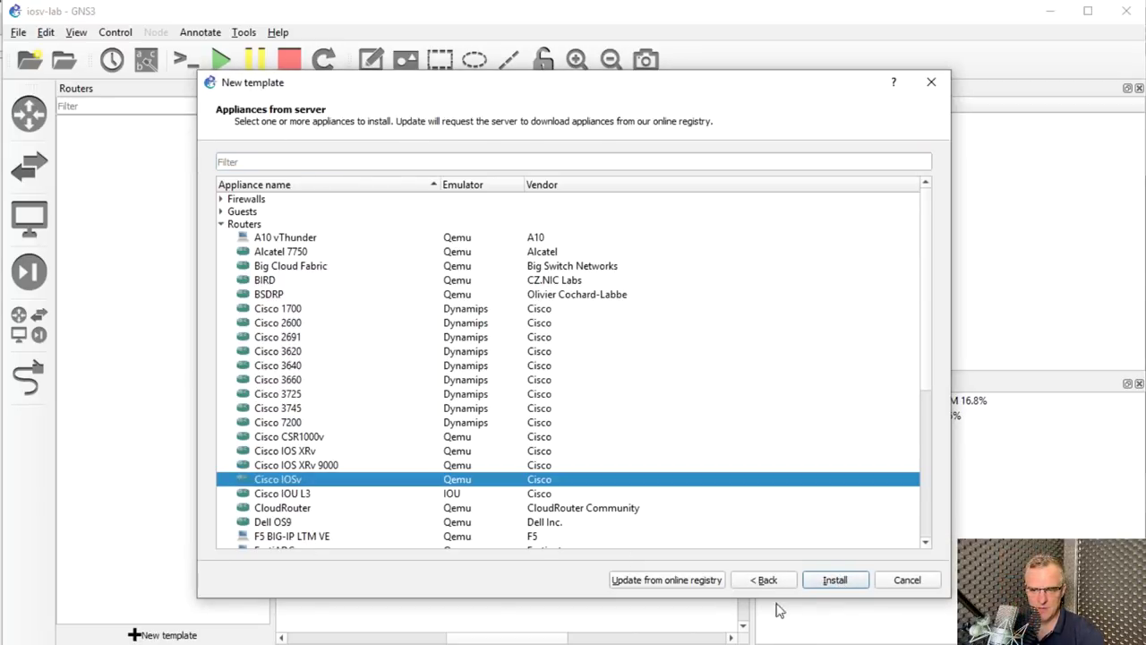
click(834, 585)
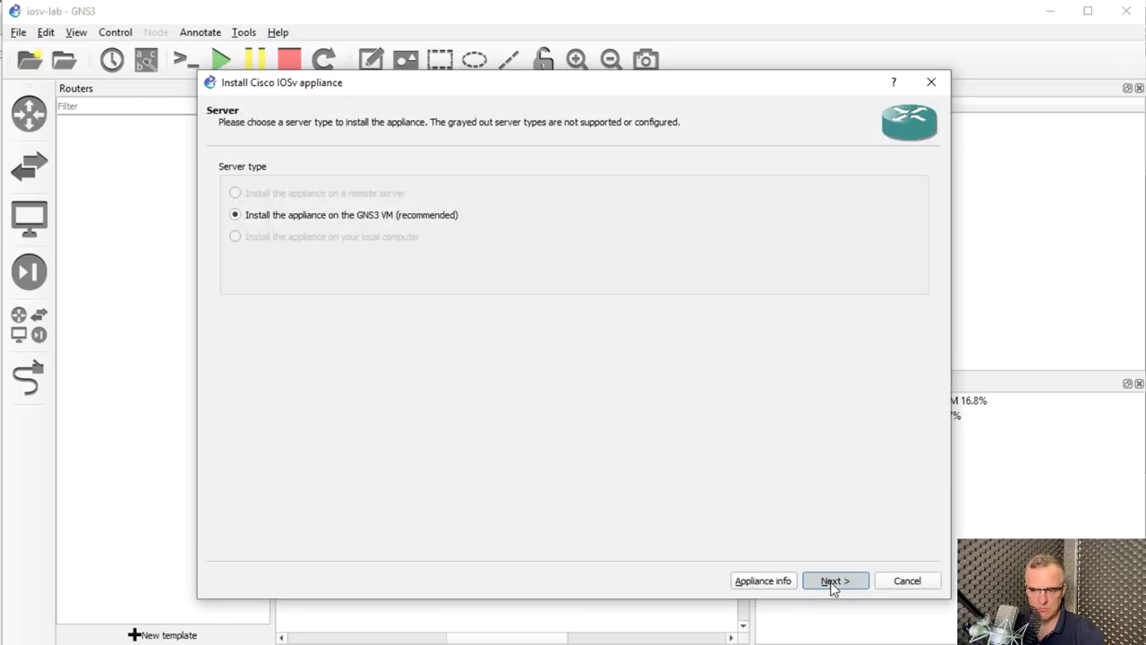
click(834, 580)
click(833, 581)
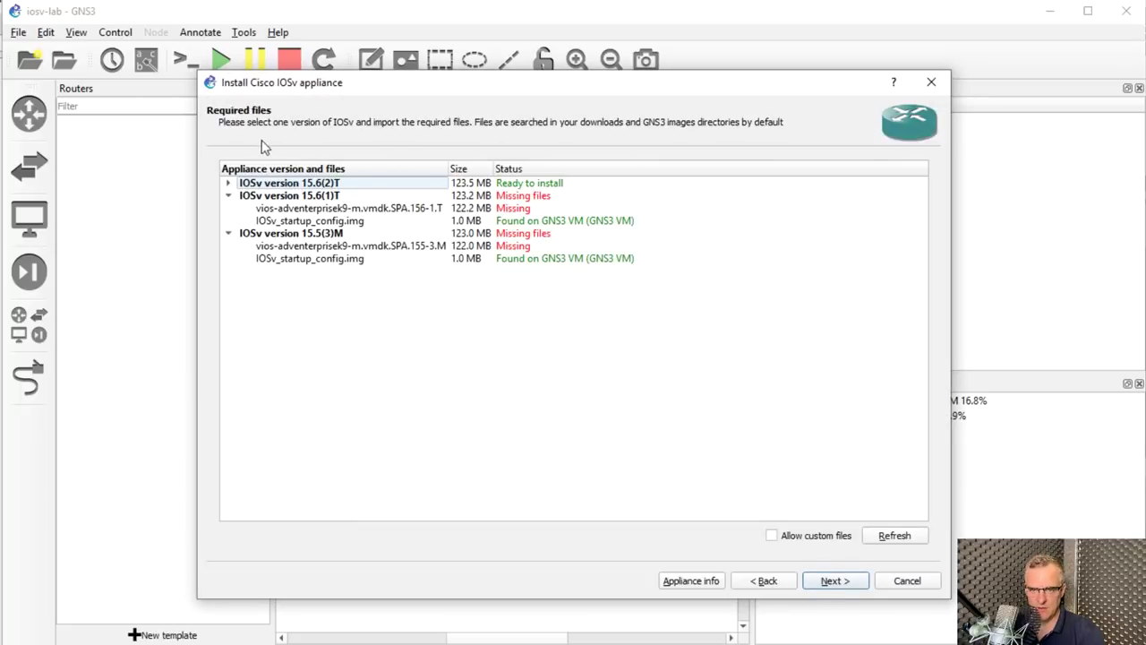
- Install IOSv version 15.6(2)T from the required files list and complete the appliance installation
click(327, 184)
click(835, 580)
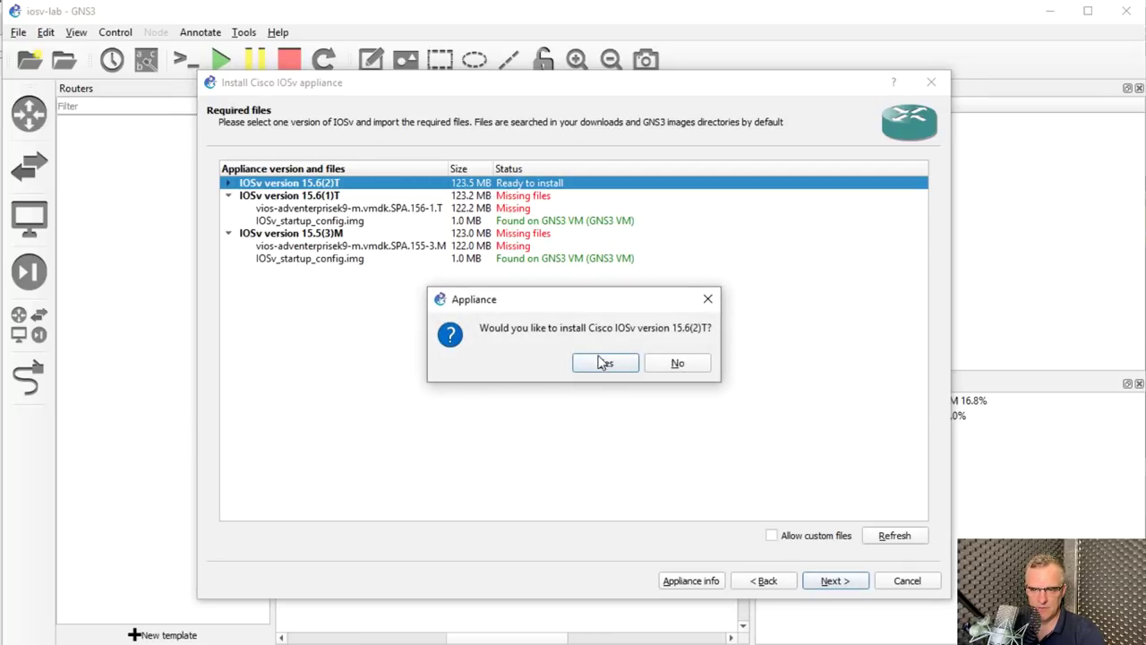
click(602, 362)
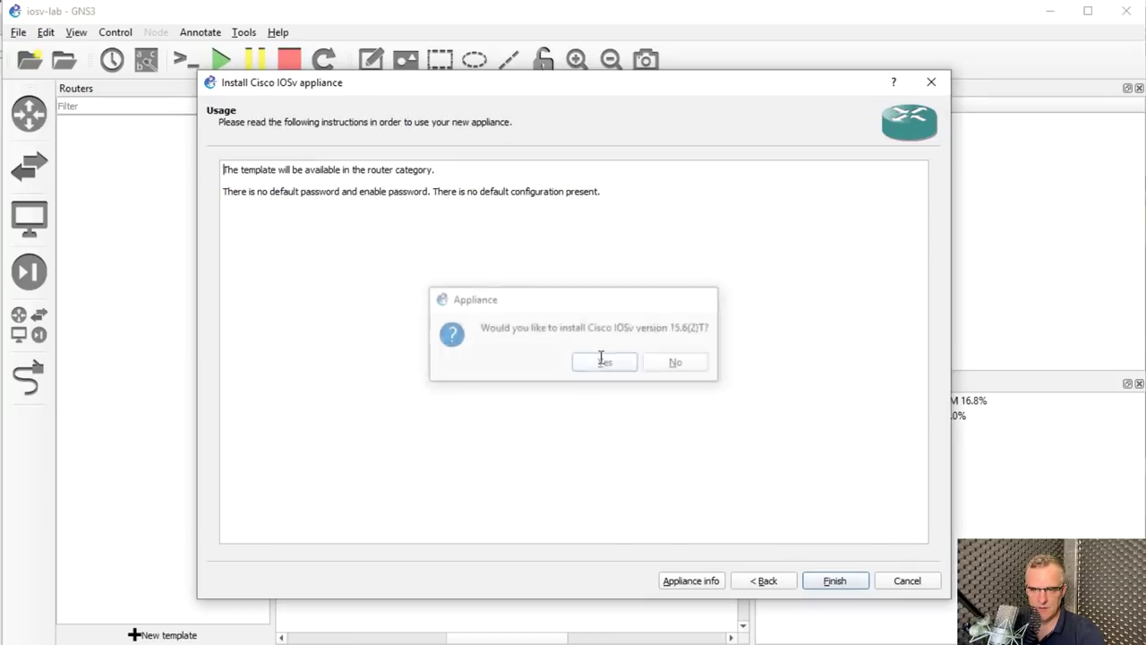
click(849, 584)
click(723, 369)
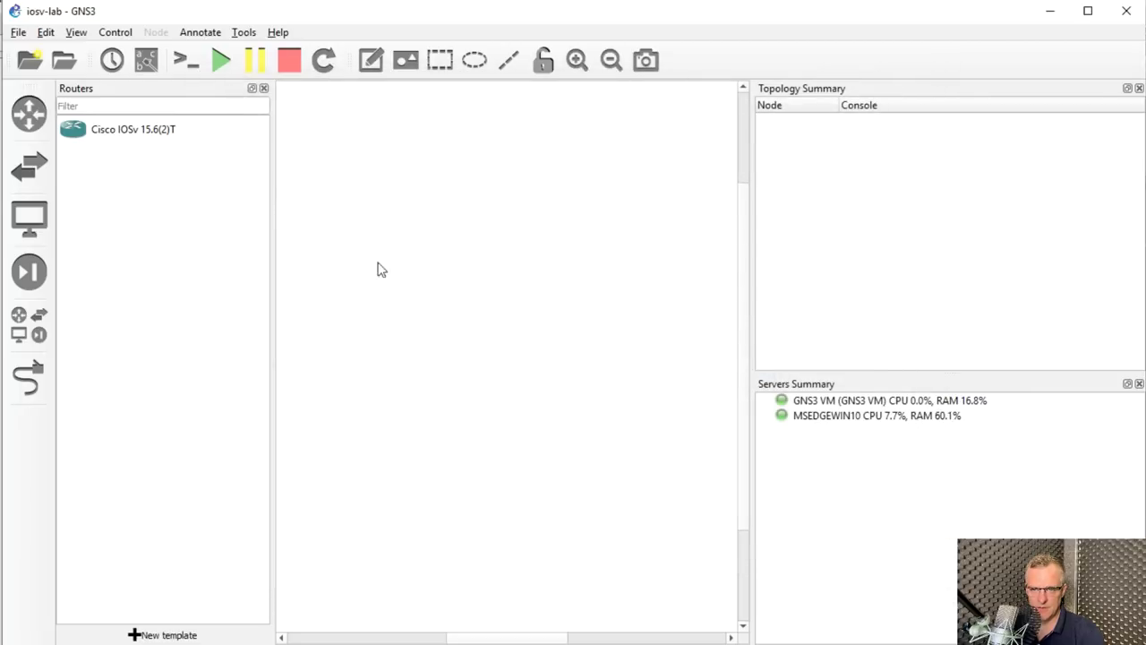
- Add two Cisco IOSv 15.6(2)T routers and an Ethernet switch hosted on the GNS3 VM to the workspace
drag(164, 134, 418, 179)
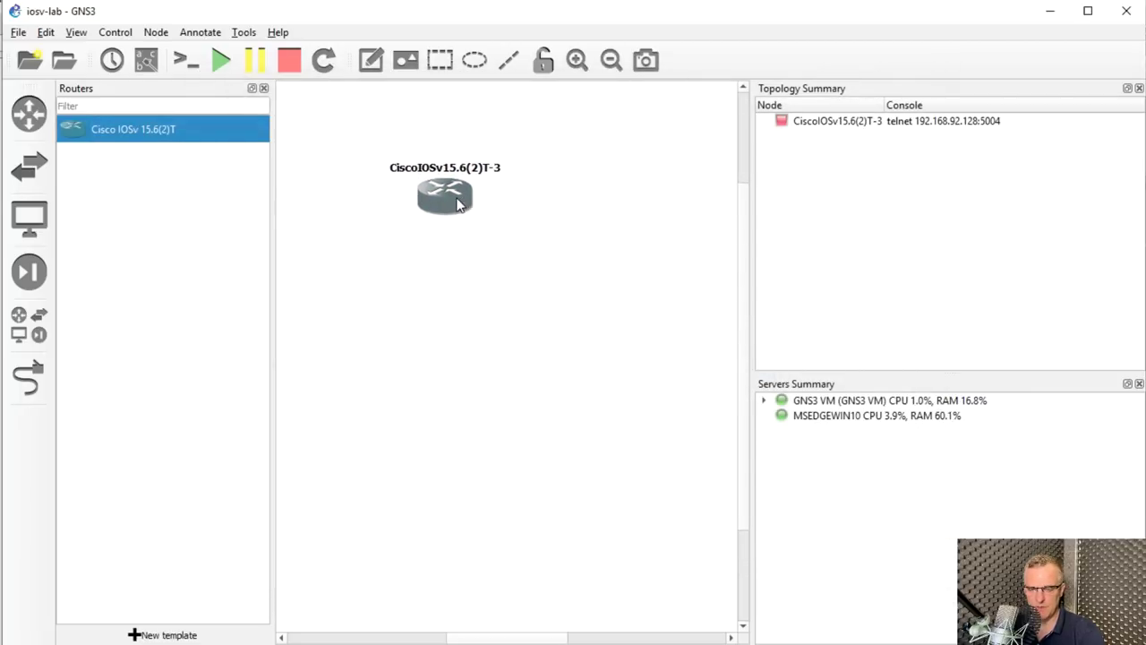
drag(136, 134, 579, 207)
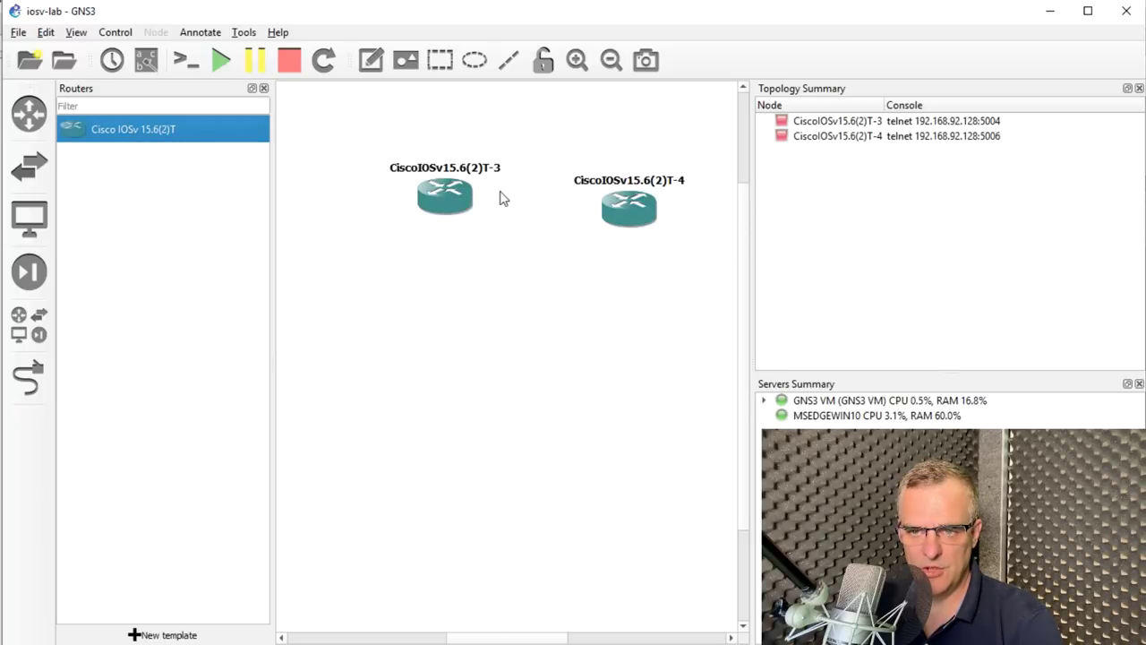
click(48, 179)
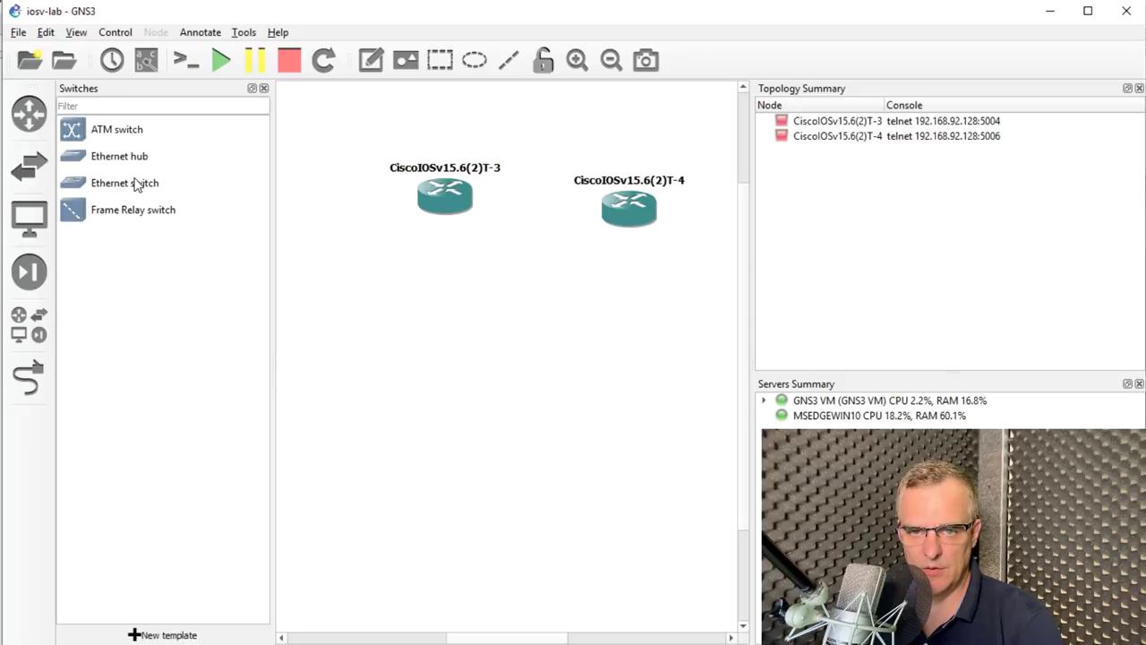
drag(125, 183, 488, 265)
click(561, 351)
click(558, 362)
click(542, 368)
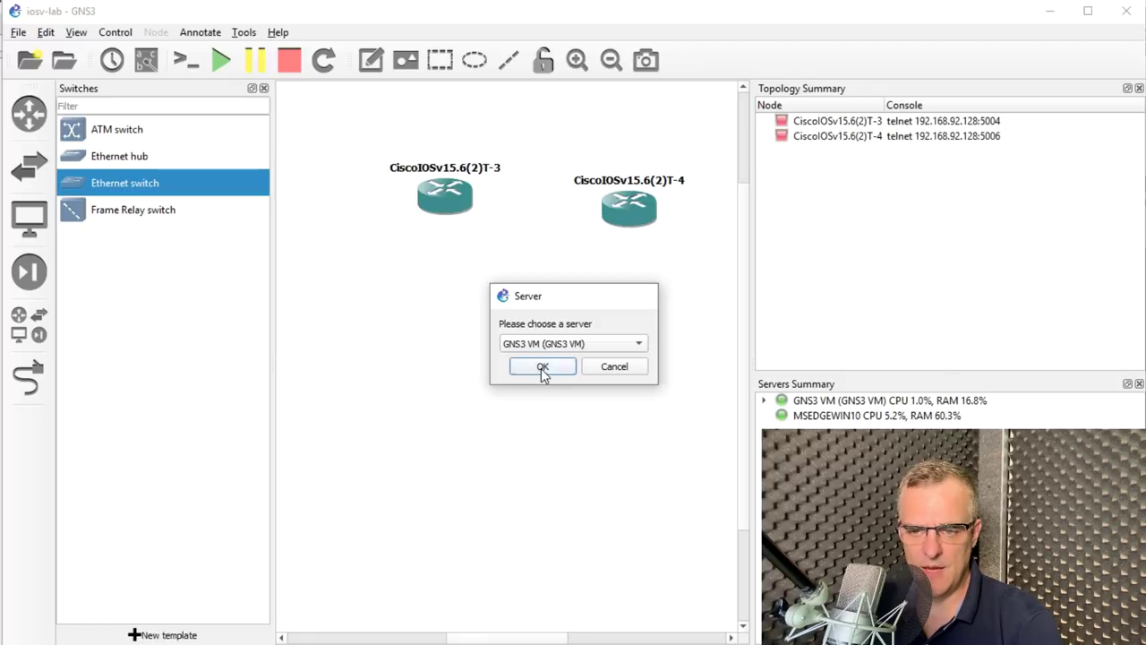
- Close the device list and spread the two routers apart above the Ethernet switch
click(264, 88)
drag(353, 184, 199, 158)
drag(527, 216, 532, 175)
- Change the symbol of both routers to the router symbol from the Affinity-circle-blue set
drag(77, 106, 689, 218)
right_click(541, 173)
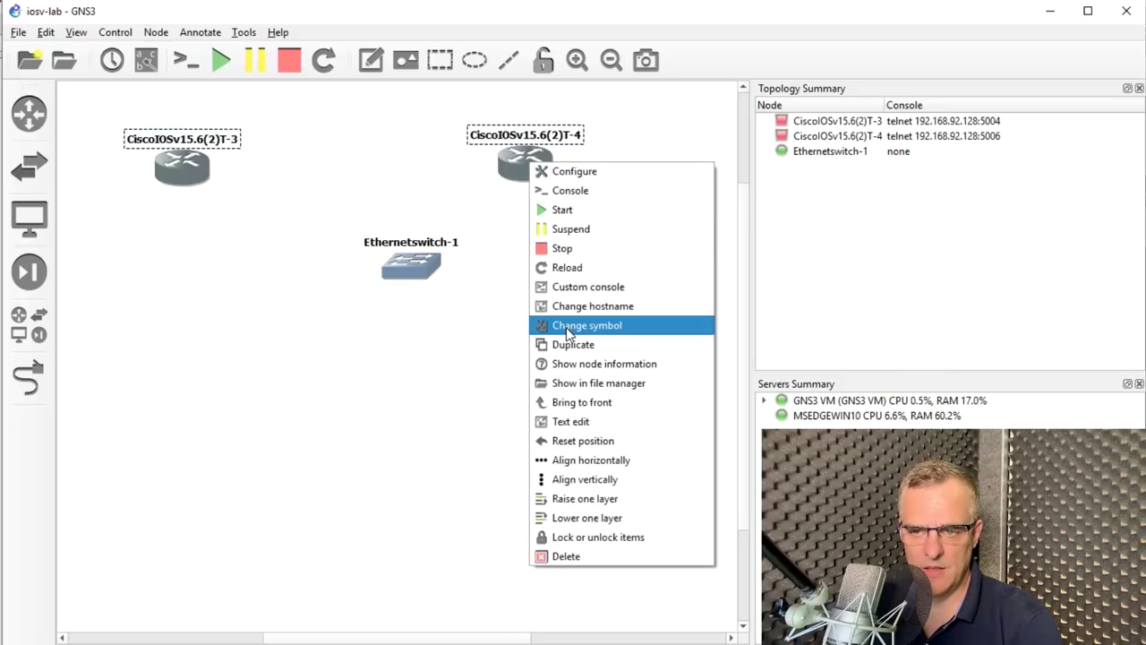
click(566, 326)
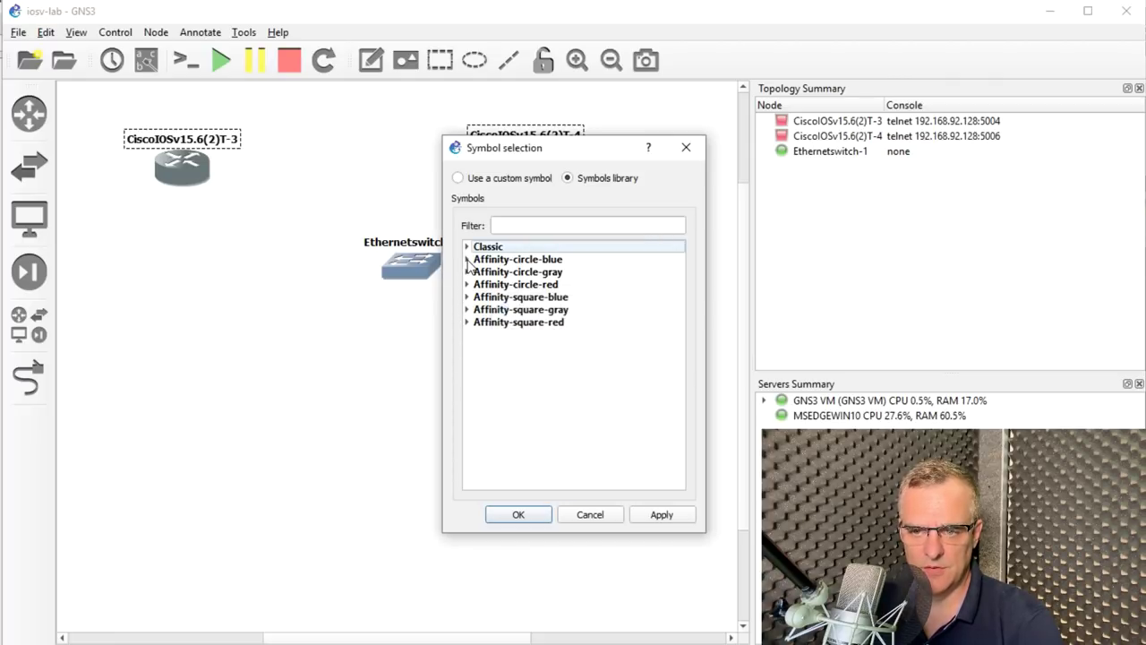
click(467, 259)
scroll(570, 347, down, 5)
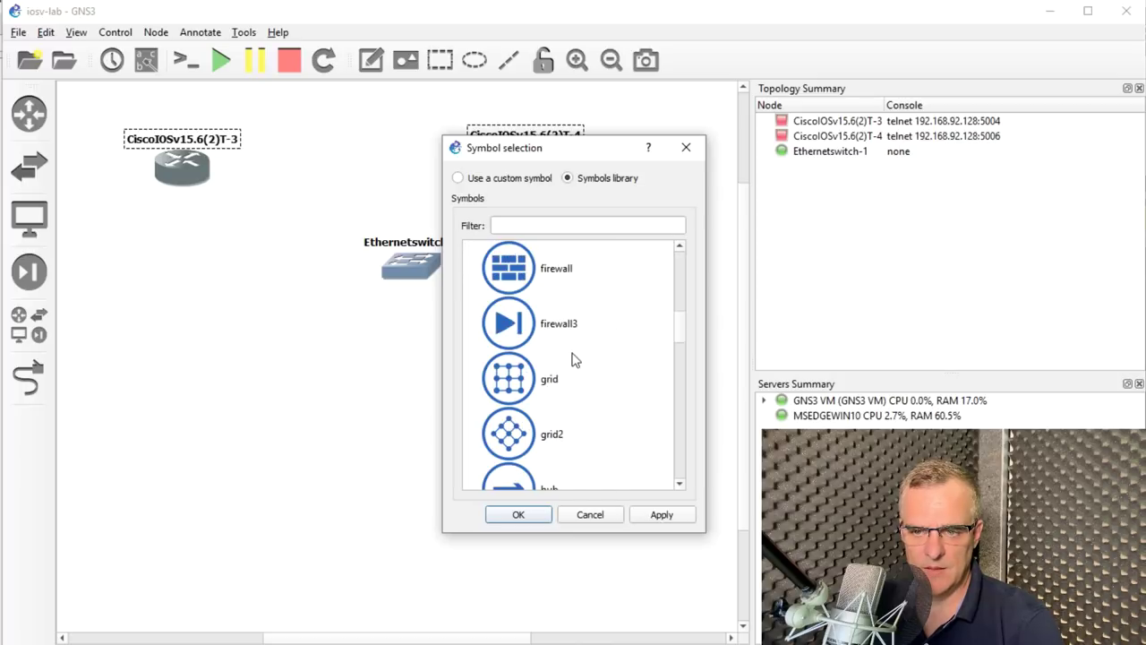
scroll(576, 369, down, 9)
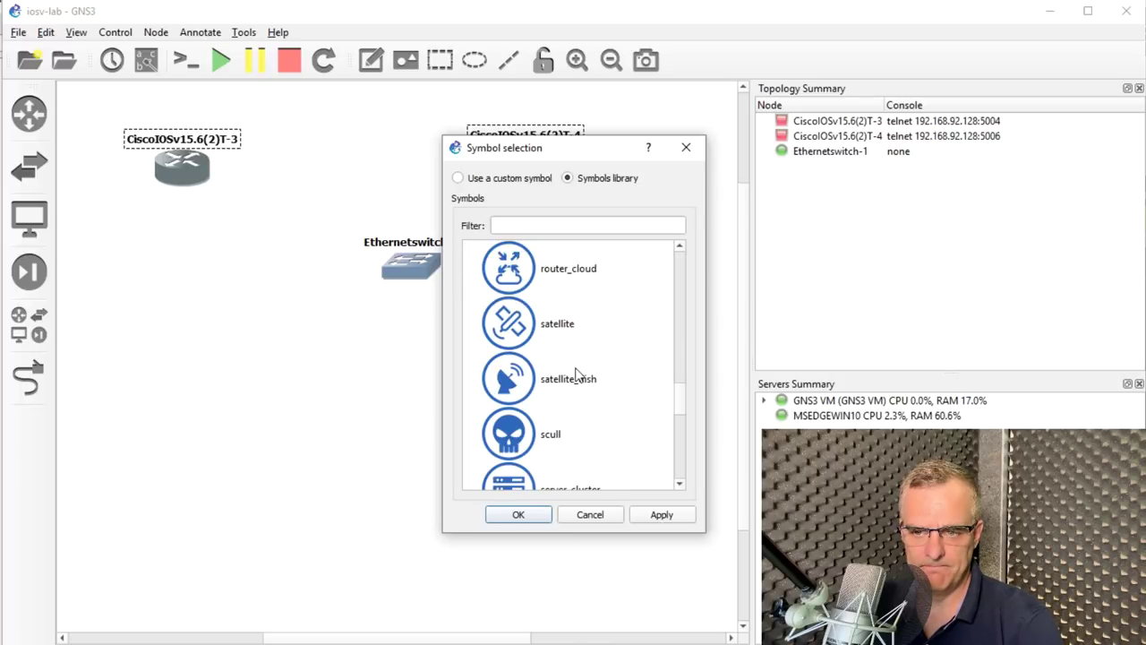
scroll(577, 376, up, 3)
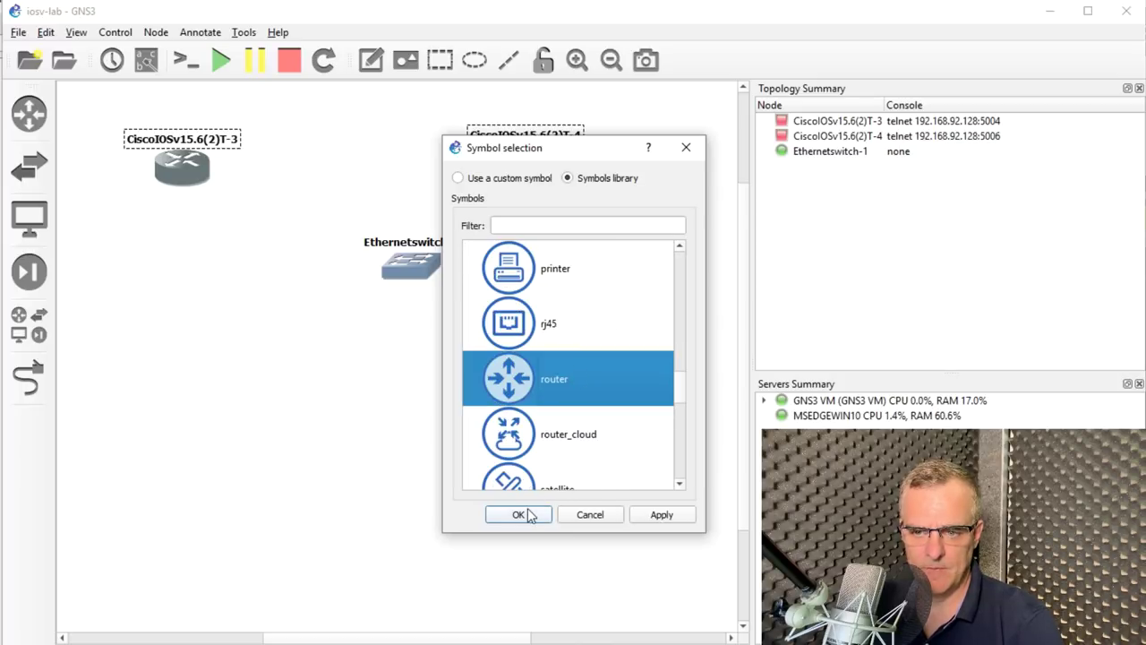
click(519, 515)
- Change the Ethernet switch's symbol to the switch symbol from the Affinity-square-blue set
drag(414, 271, 352, 281)
right_click(348, 279)
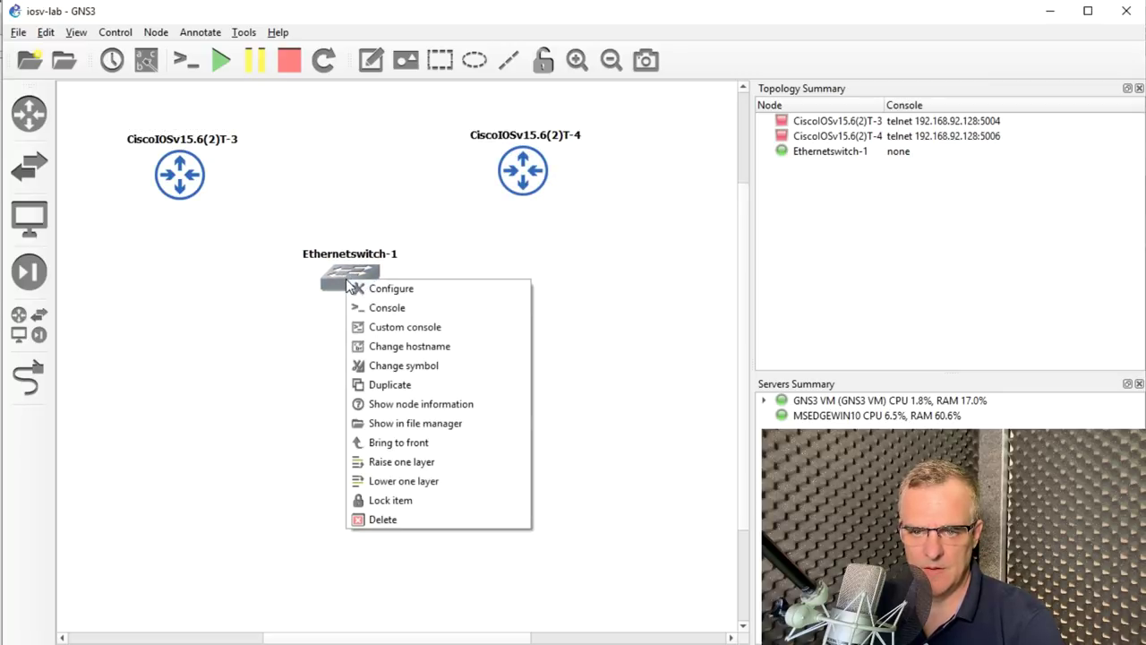
click(408, 365)
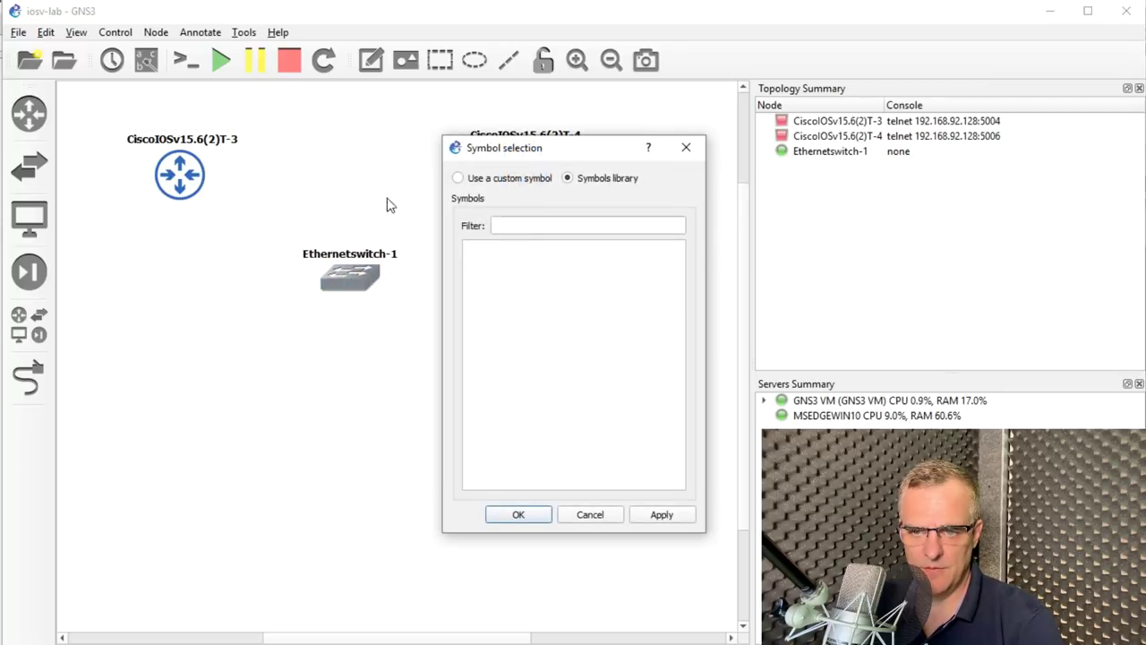
click(466, 296)
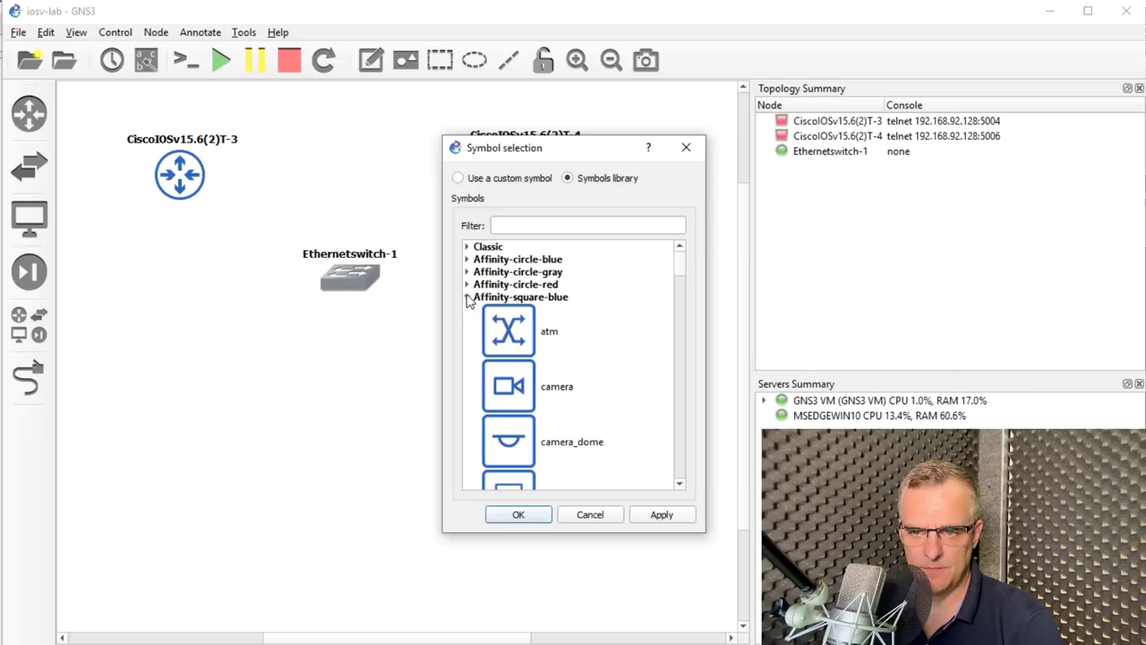
scroll(537, 379, down, 5)
scroll(534, 387, down, 12)
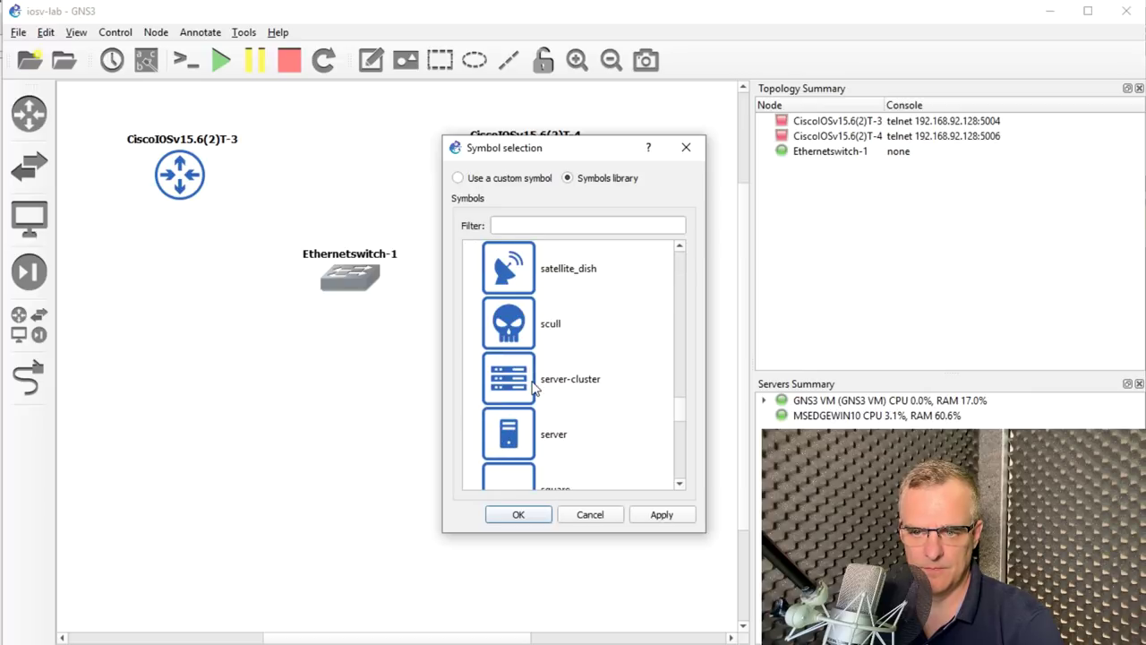
click(533, 324)
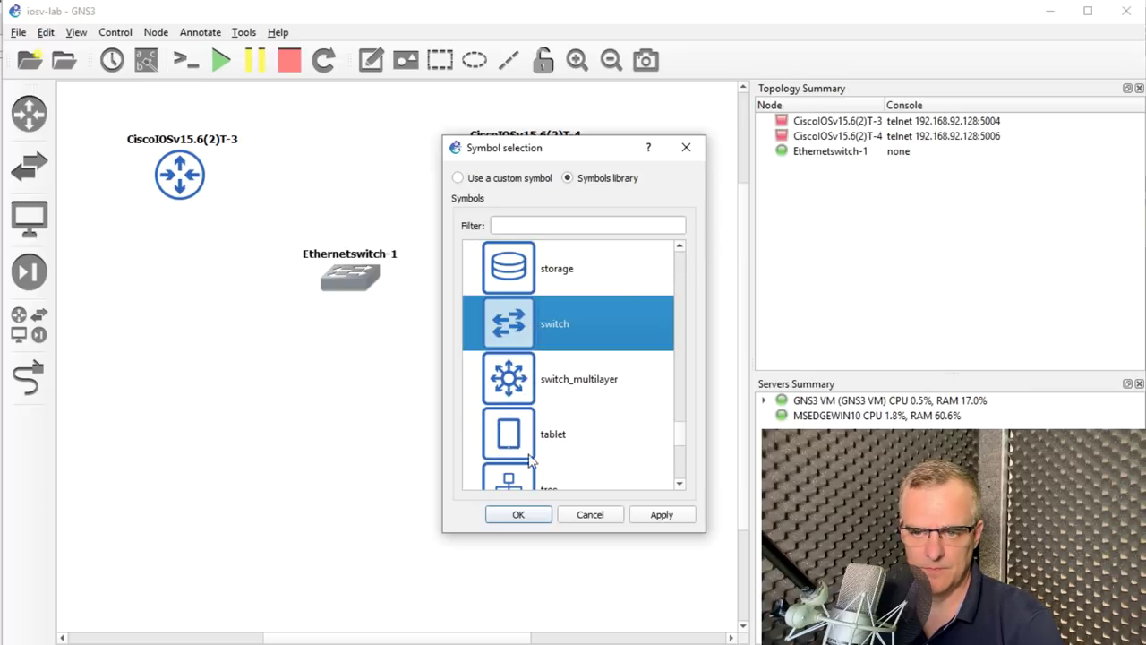
click(517, 514)
- Arrange the switch between the two routers in one horizontal row and widen the workspace by narrowing the summary area
drag(304, 270, 343, 157)
drag(337, 304, 333, 181)
click(577, 60)
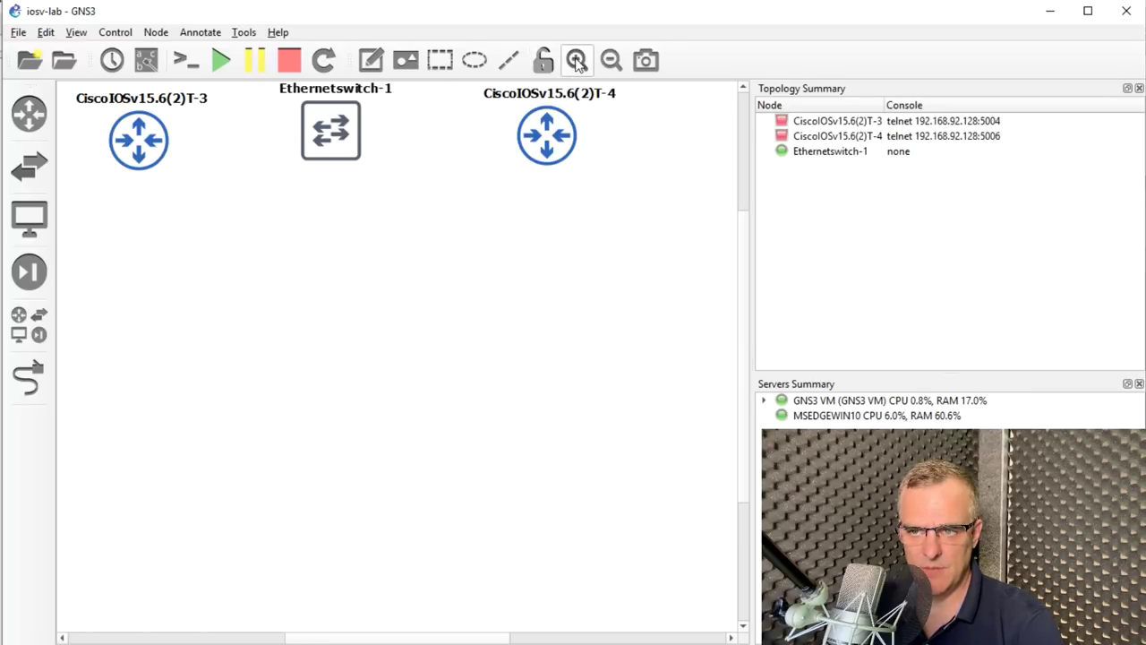
click(576, 60)
drag(750, 191, 1085, 220)
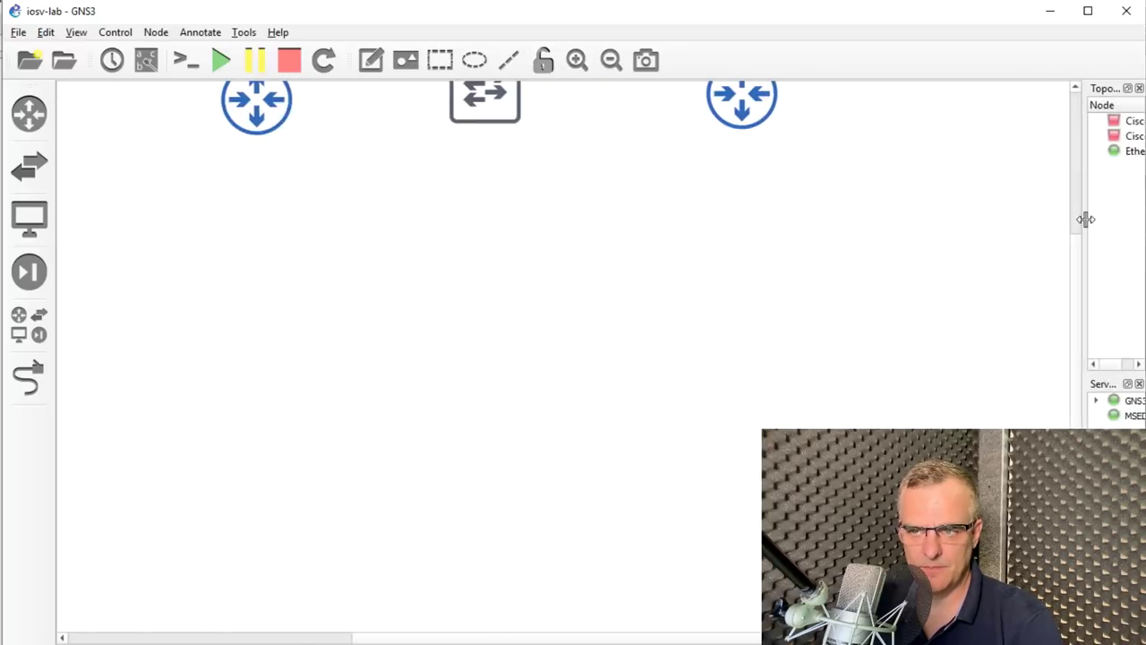
click(577, 60)
scroll(612, 202, up, 3)
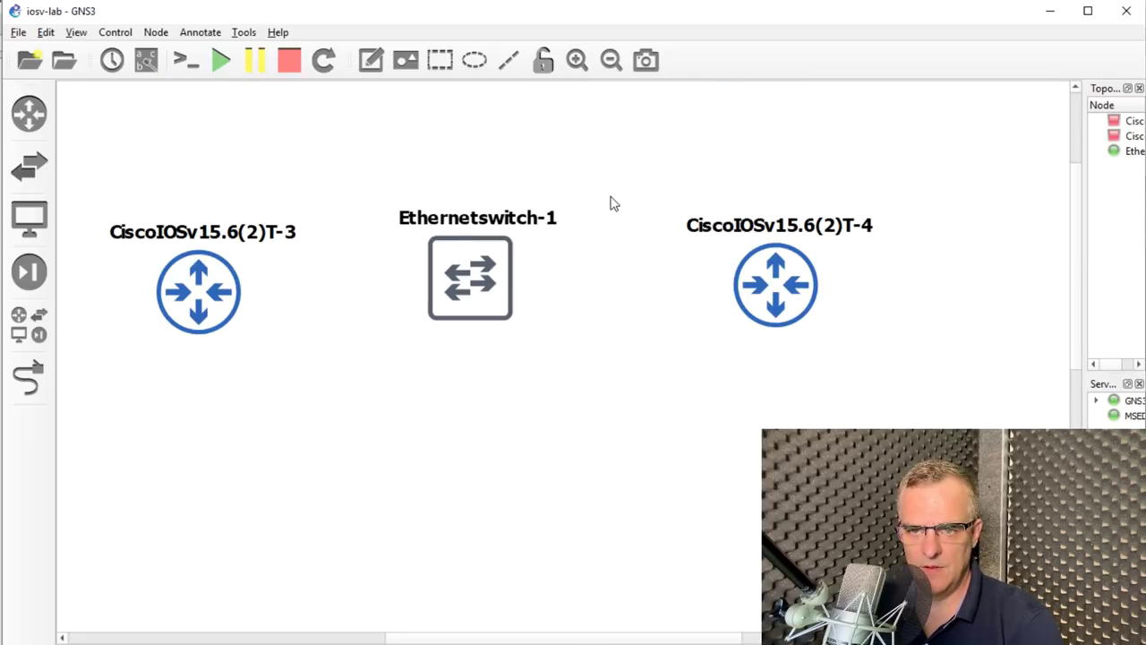
scroll(609, 200, down, 1)
drag(763, 226, 722, 218)
drag(149, 220, 148, 199)
- Link Gi0/0 of CiscoIOSv15.6(2)T-3 to Ethernet0 of Ethernetswitch-1
click(48, 379)
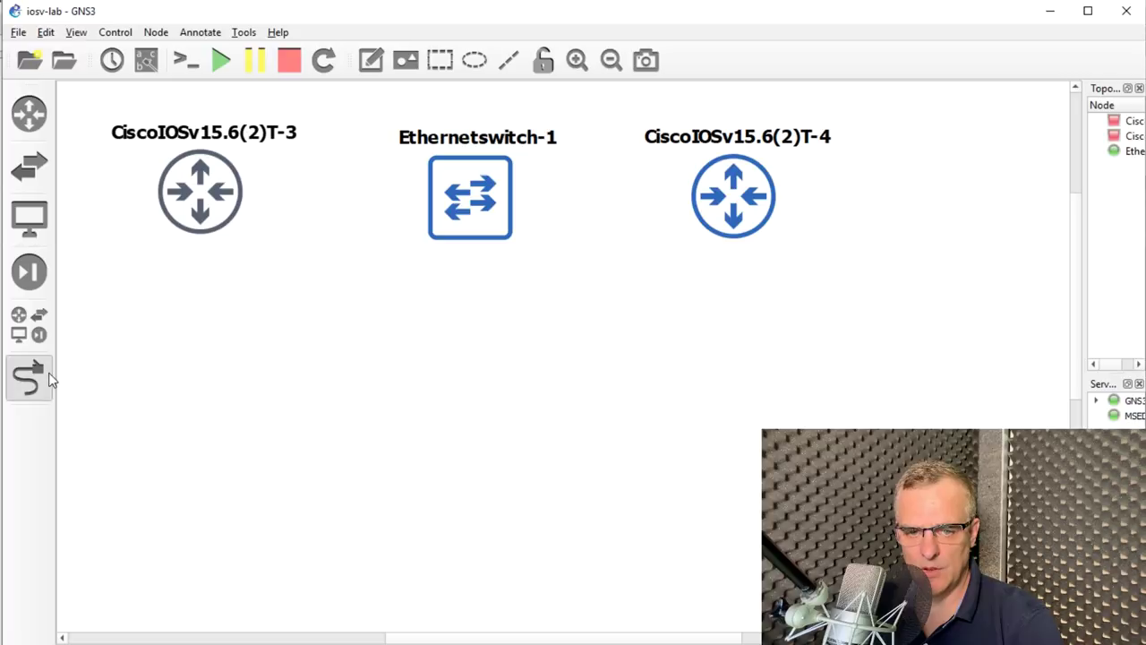
click(204, 177)
click(234, 183)
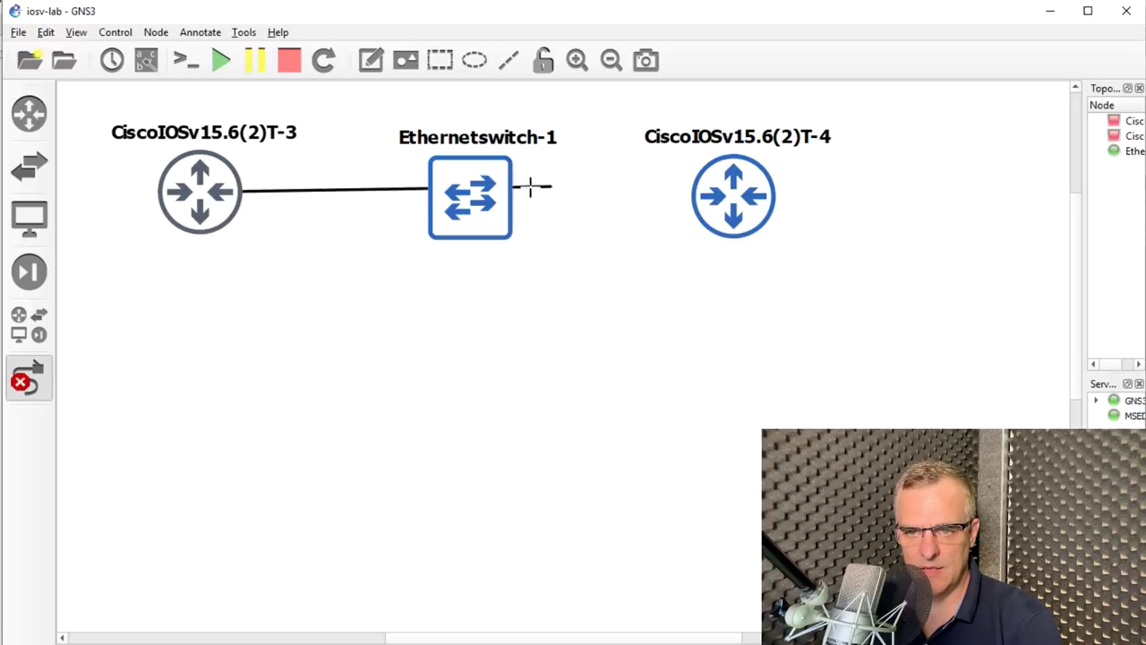
click(452, 199)
click(474, 207)
- Link Ethernet1 of Ethernetswitch-1 to Gi0/0 of CiscoIOSv15.6(2)T-4 and stop adding links
click(491, 197)
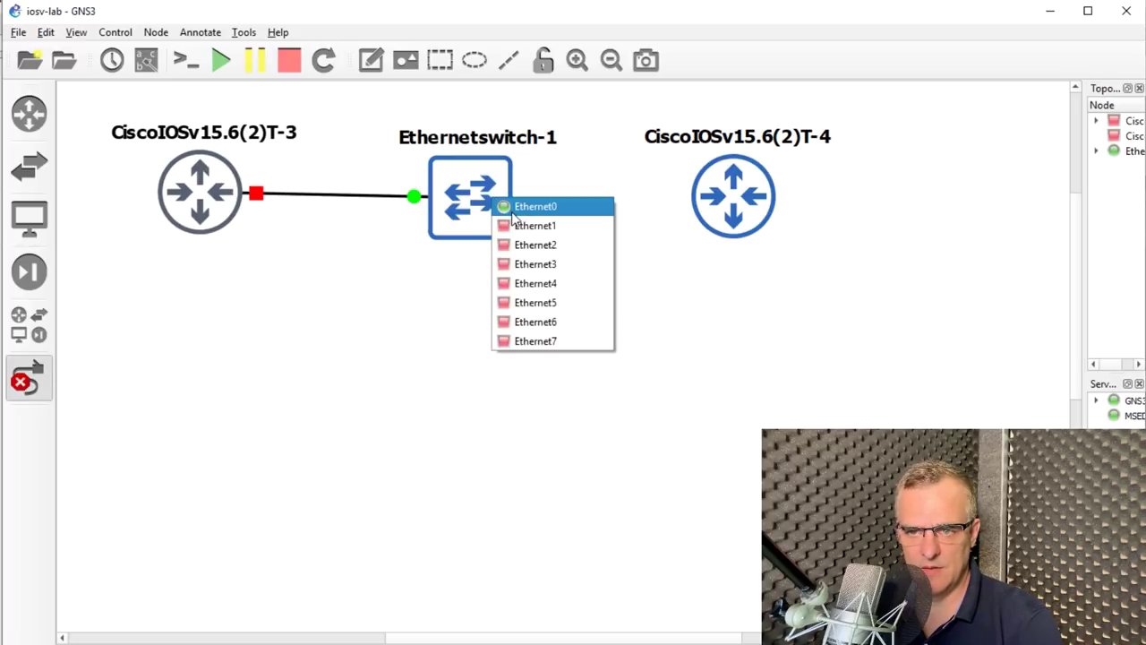
click(518, 226)
click(763, 195)
click(793, 198)
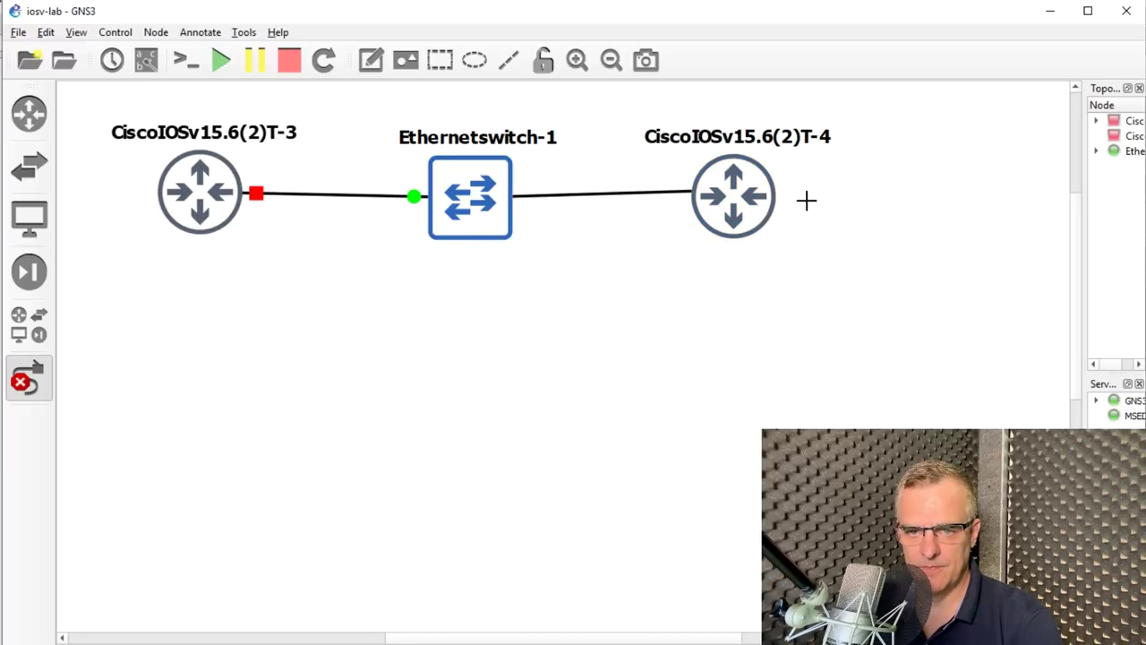
click(32, 380)
- Show the interface labels and reposition the labels and routers so the labels sit clear of the node symbols
click(146, 60)
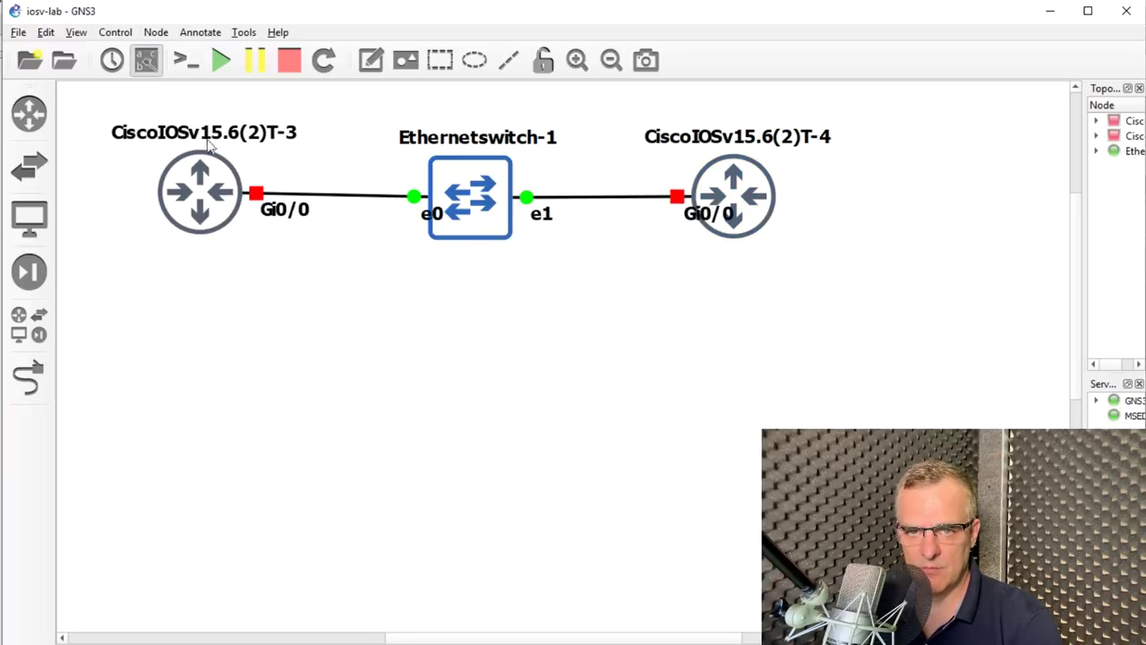
drag(431, 215, 385, 215)
mouse_move(722, 226)
mouse_down()
mouse_move(730, 213)
mouse_move(701, 228)
mouse_move(669, 224)
mouse_move(713, 232)
mouse_up()
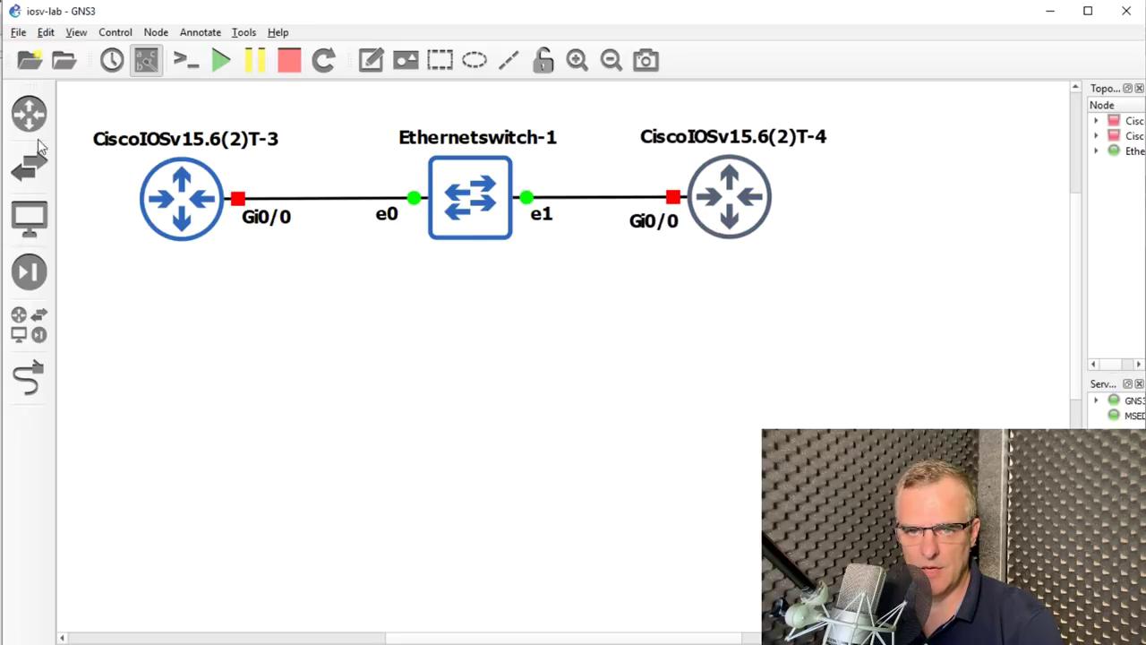
- Start the nodes, open consoles to both routers and place the console windows side by side below the topology
click(192, 70)
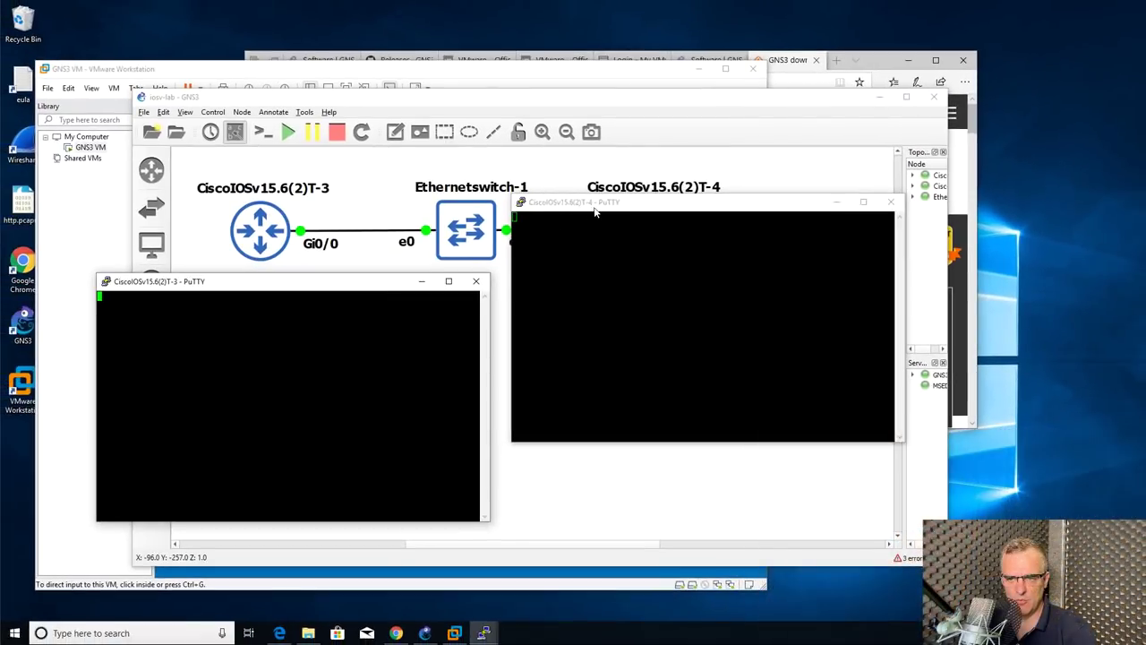
drag(596, 215, 604, 292)
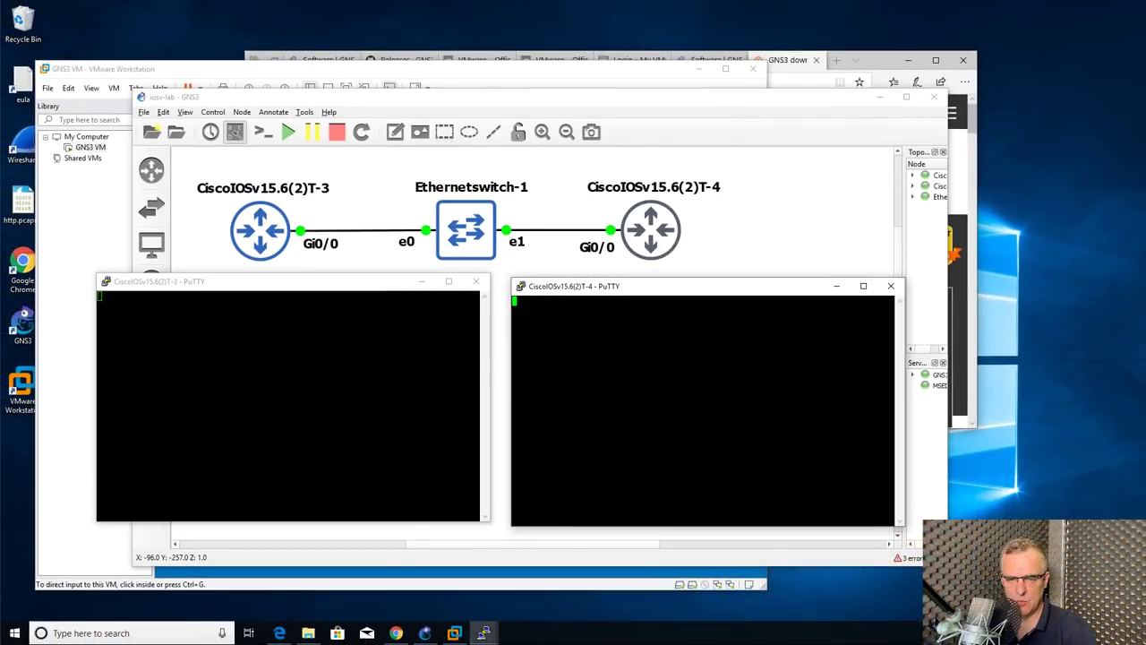
- Set the console font of CiscoIOSv15.6(2)T-3 to Courier New, bold, 20-point and apply it
right_click(253, 281)
click(318, 448)
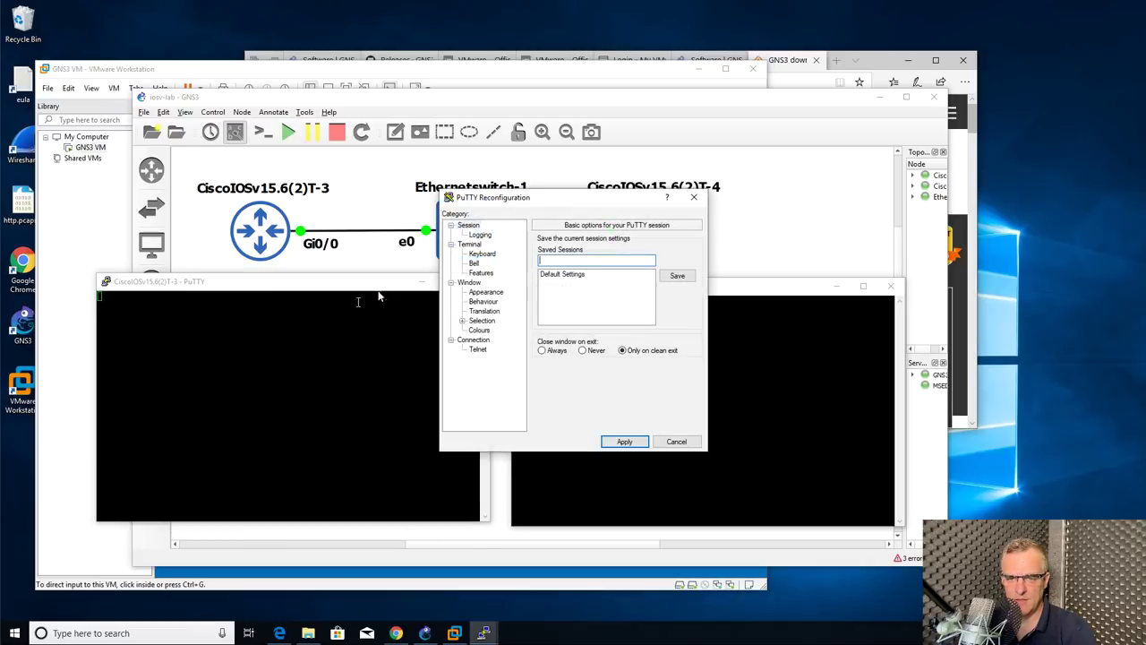
click(486, 293)
click(673, 308)
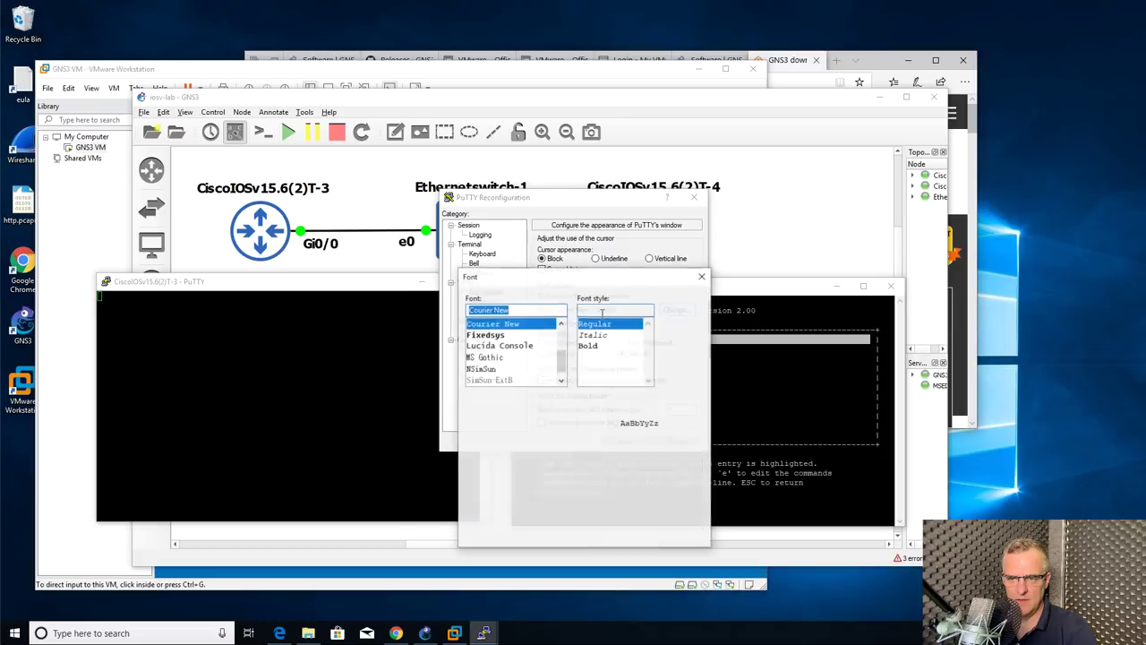
click(671, 376)
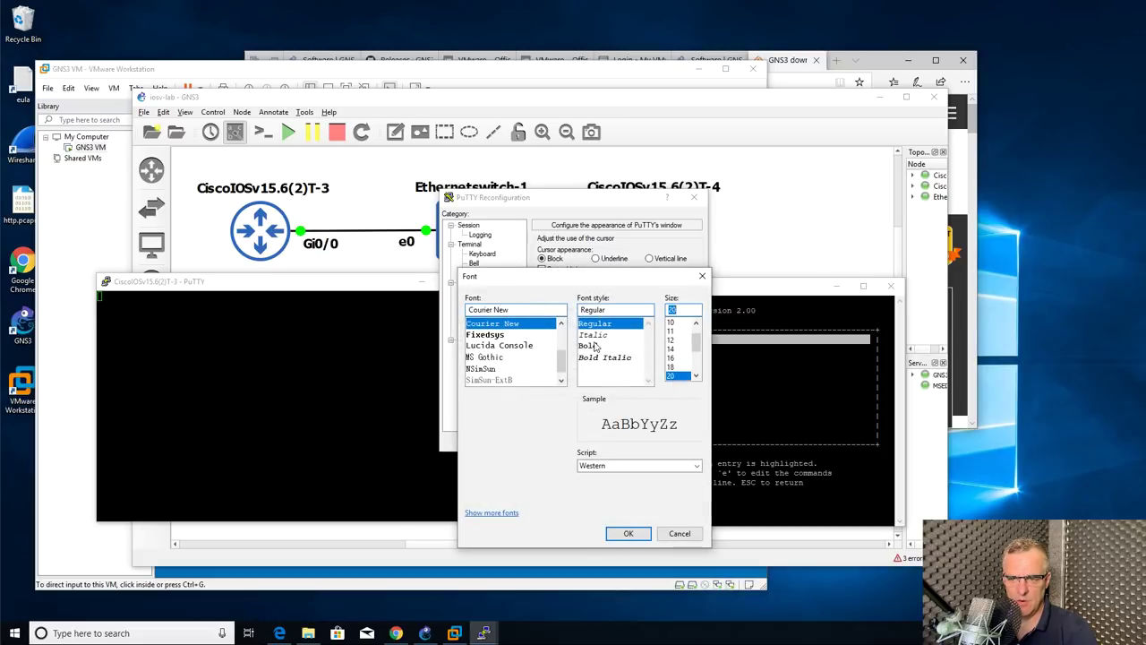
click(595, 346)
click(628, 533)
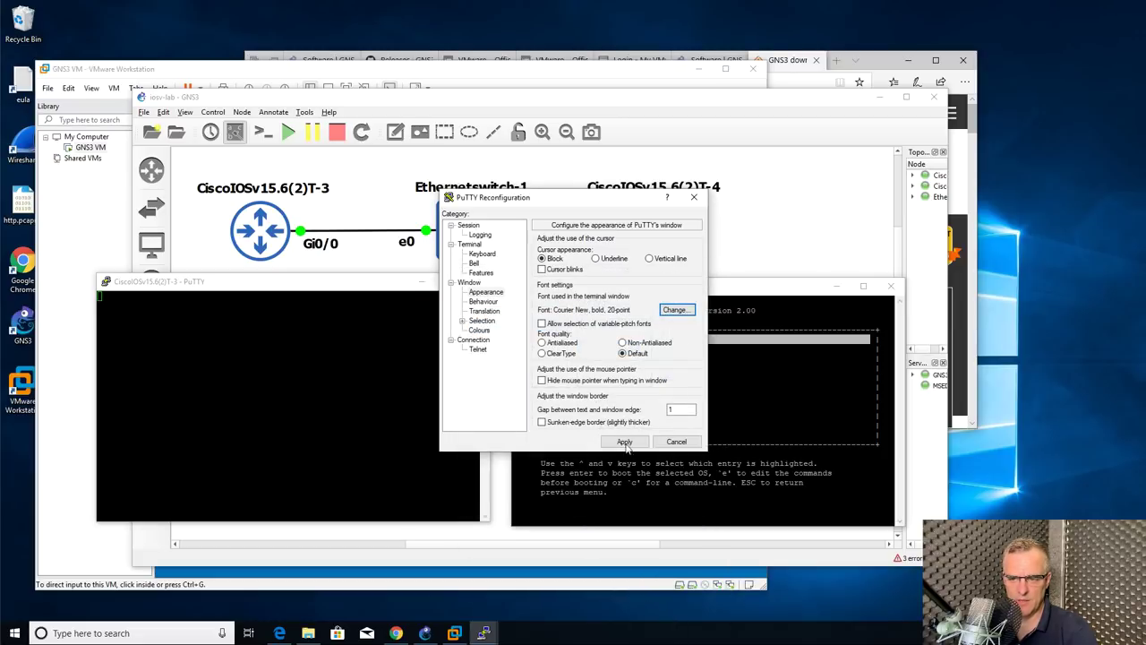
click(625, 442)
- Move both console windows up, and set the CiscoIOSv15.6(2)T-4 console font to Courier New, bold, 20-point
drag(374, 283, 306, 162)
drag(816, 288, 742, 177)
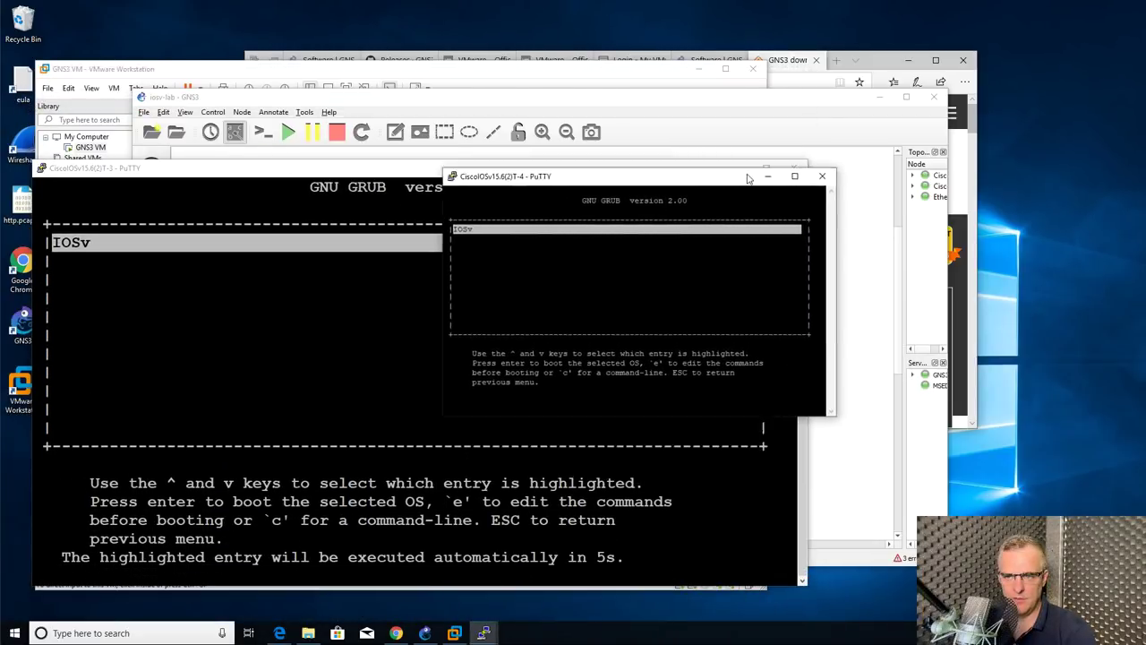
right_click(738, 176)
click(796, 347)
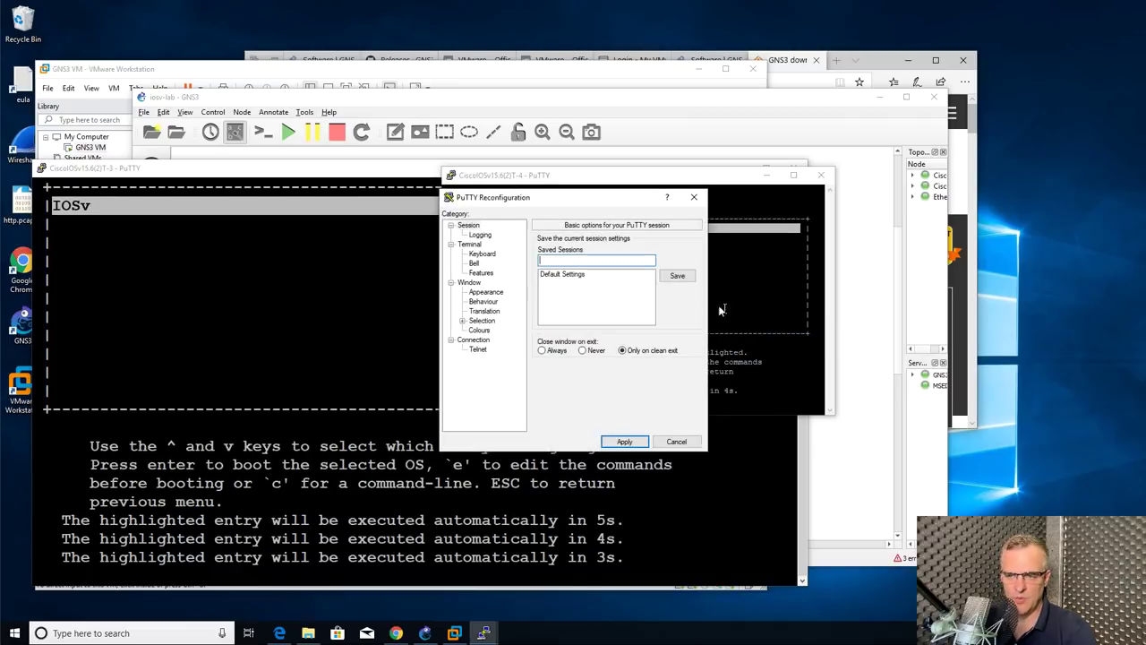
click(485, 291)
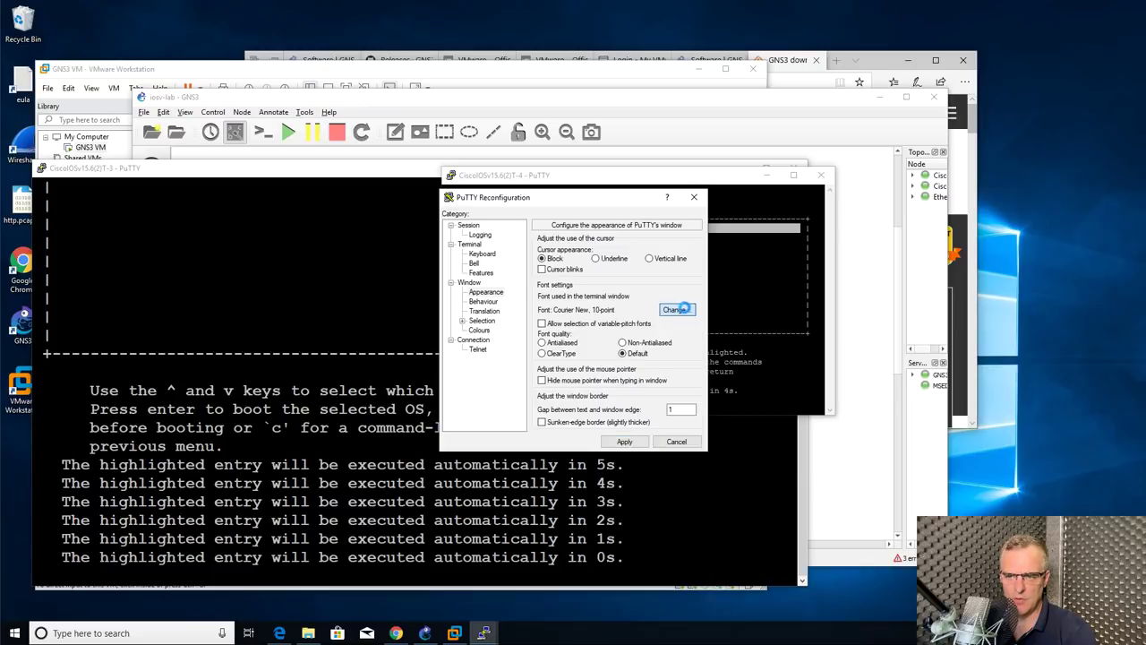
click(683, 308)
click(677, 375)
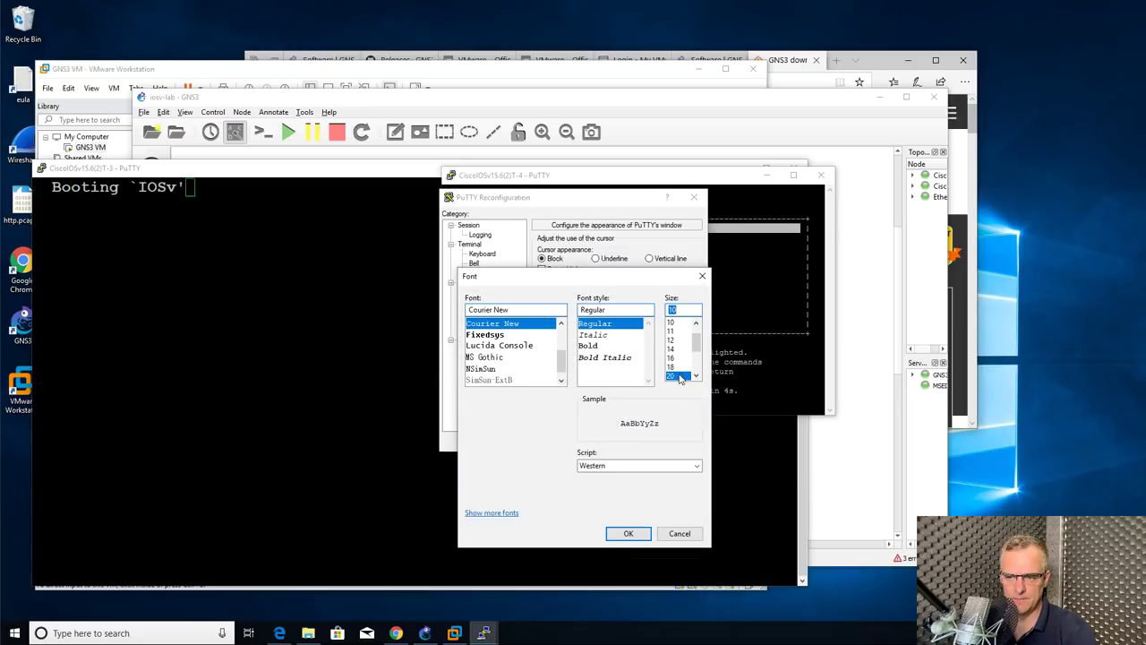
click(623, 346)
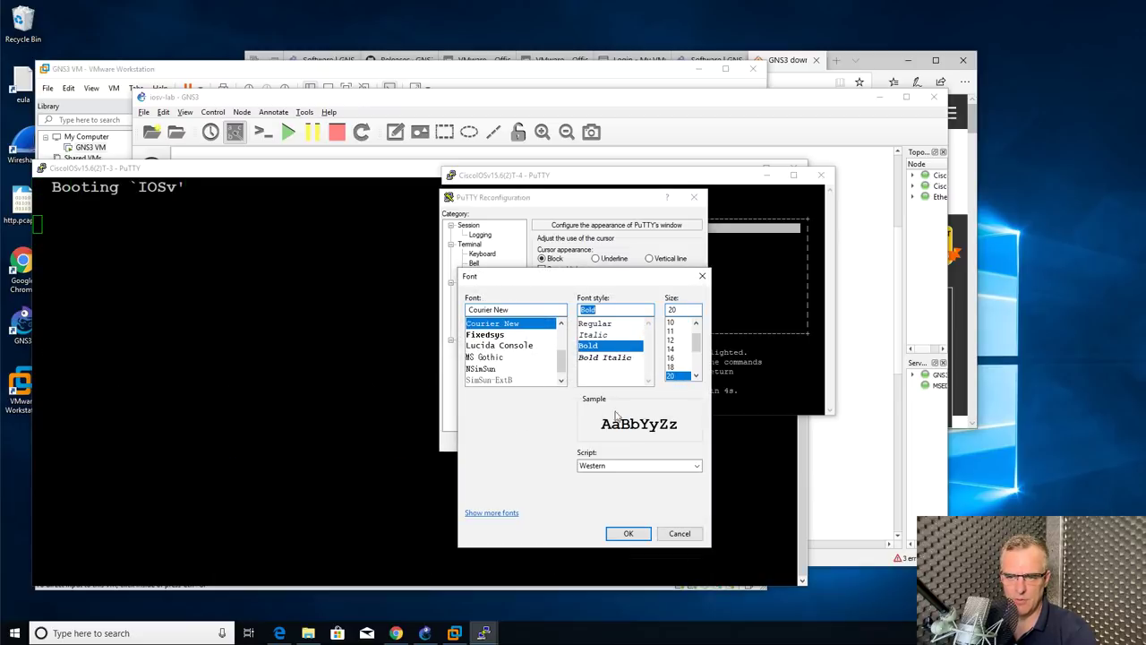
click(627, 532)
click(624, 442)
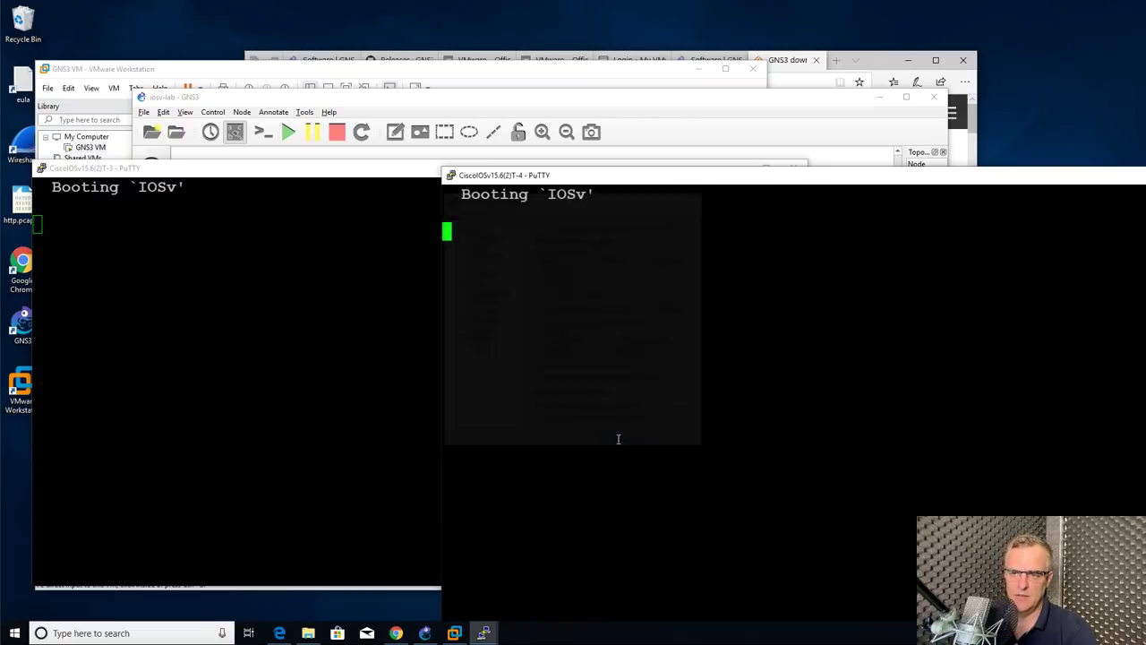
- Rearrange the GNS3 window and both router consoles so the topology stays visible above the two overlapping consoles
drag(615, 177, 543, 282)
drag(492, 178, 495, 246)
drag(544, 105, 546, 24)
click(415, 581)
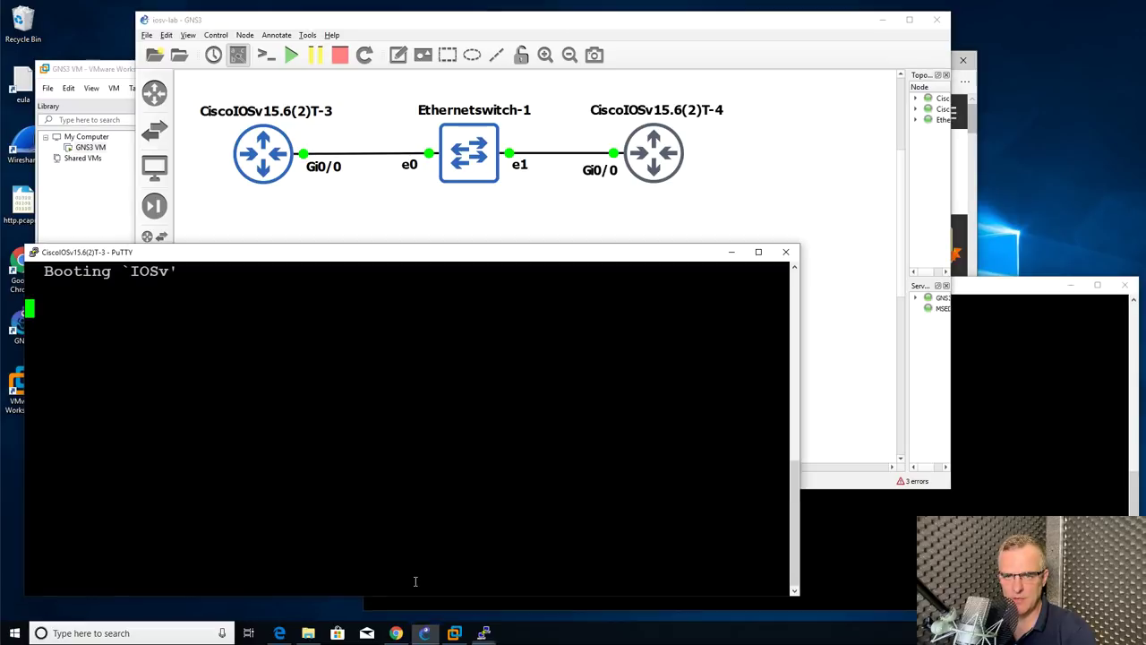
drag(368, 247, 368, 227)
click(985, 279)
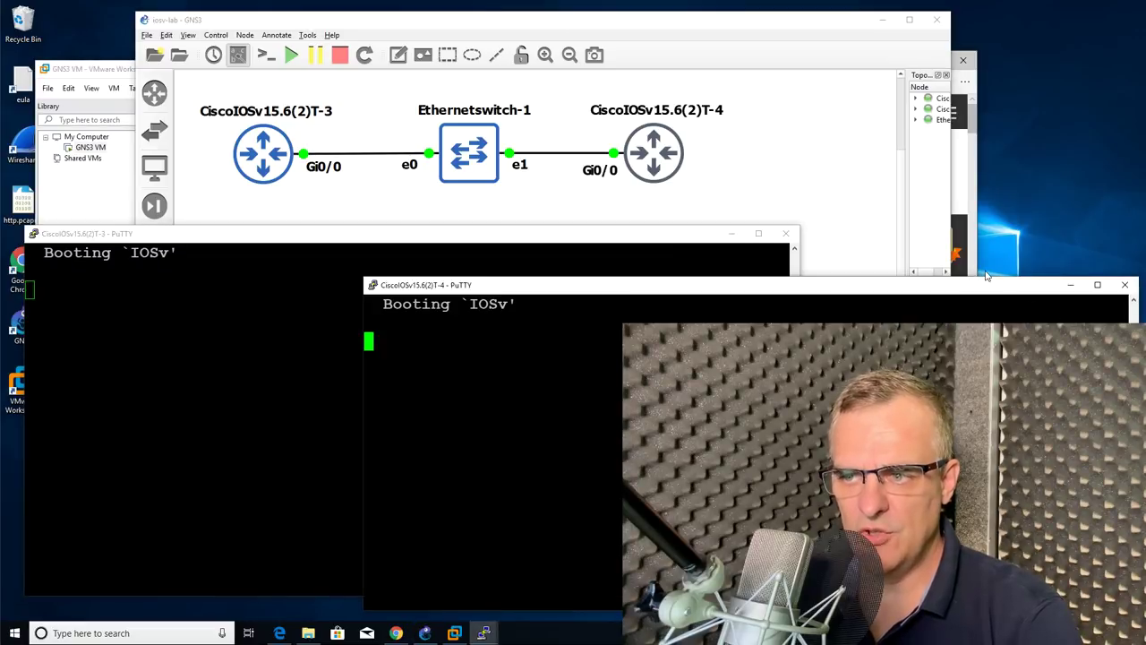
drag(986, 284, 986, 229)
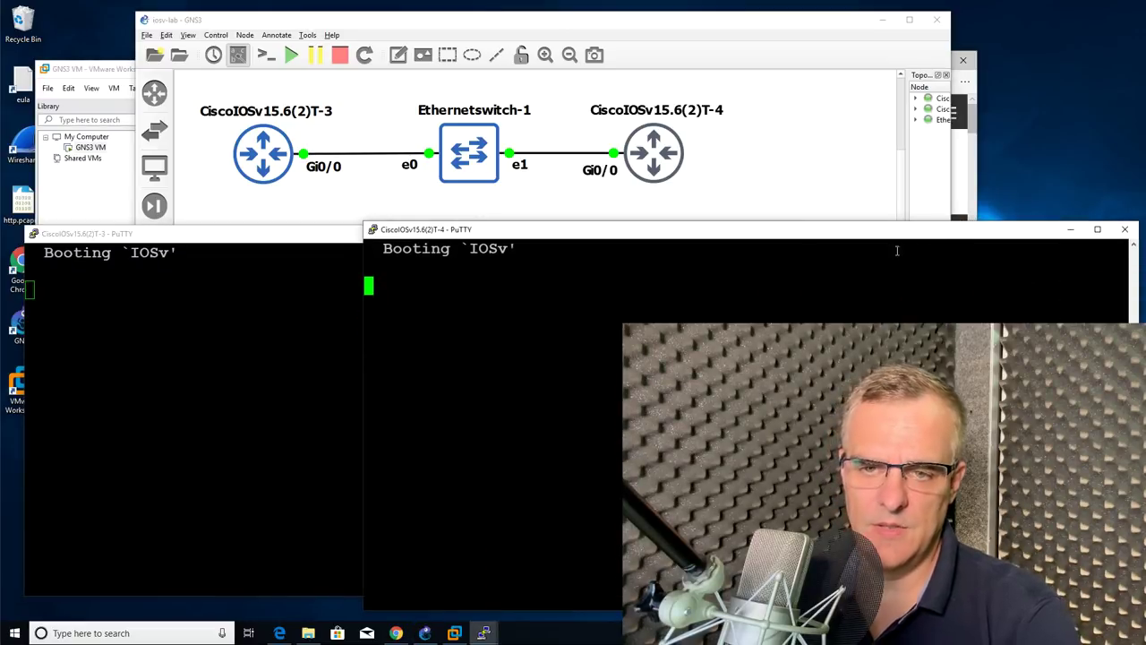